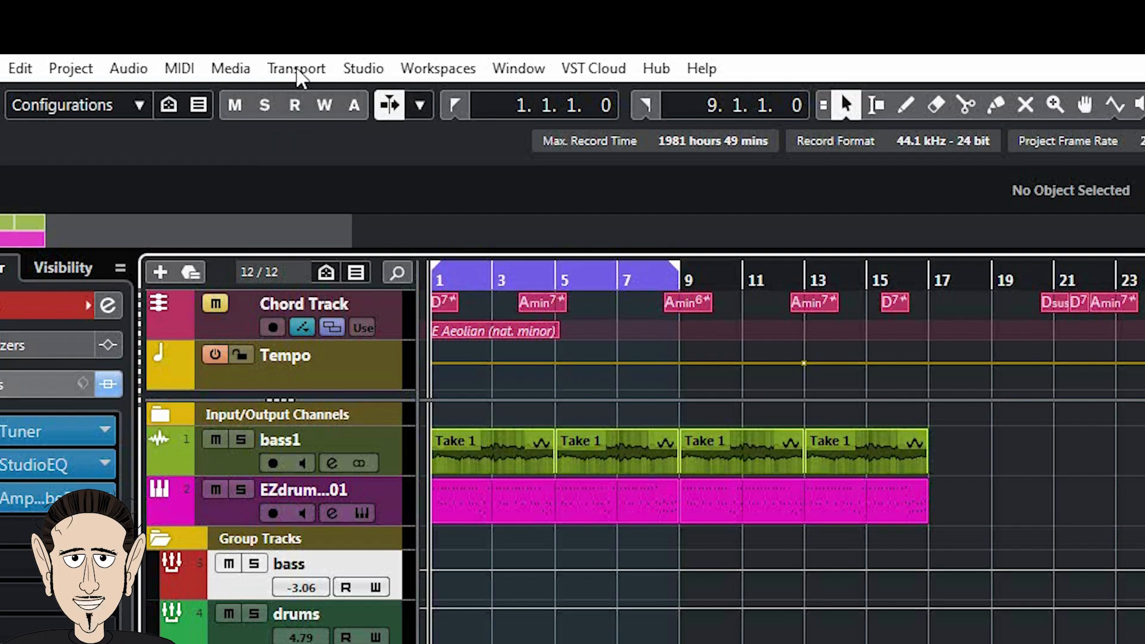
- Review the available Audio Record Mode options without changing the current mode
click(297, 68)
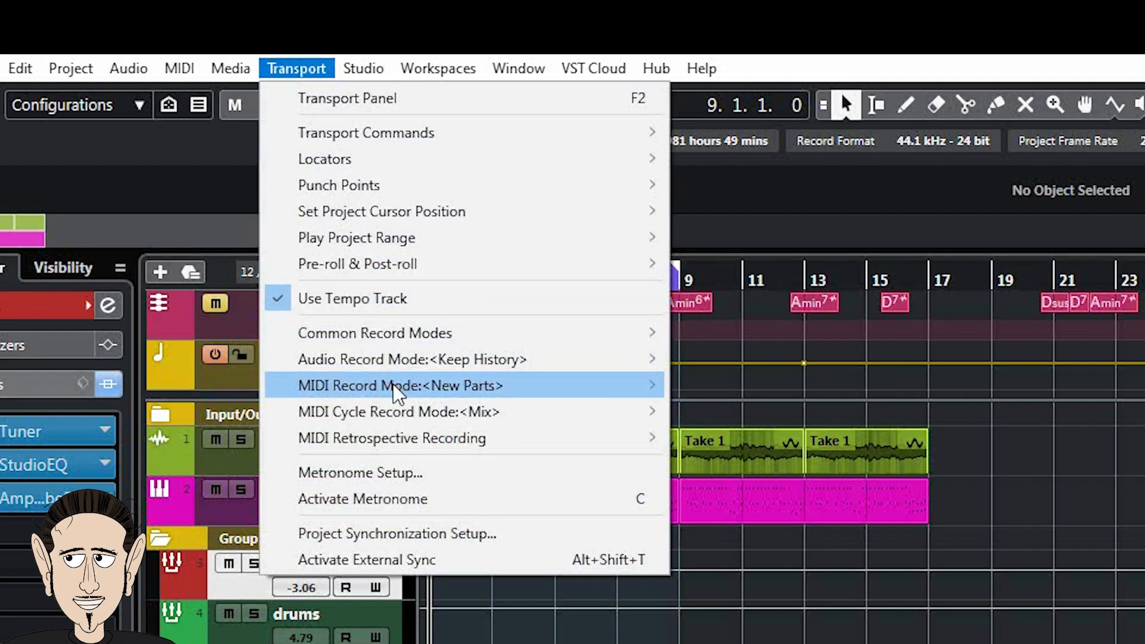
mouse_move(421, 358)
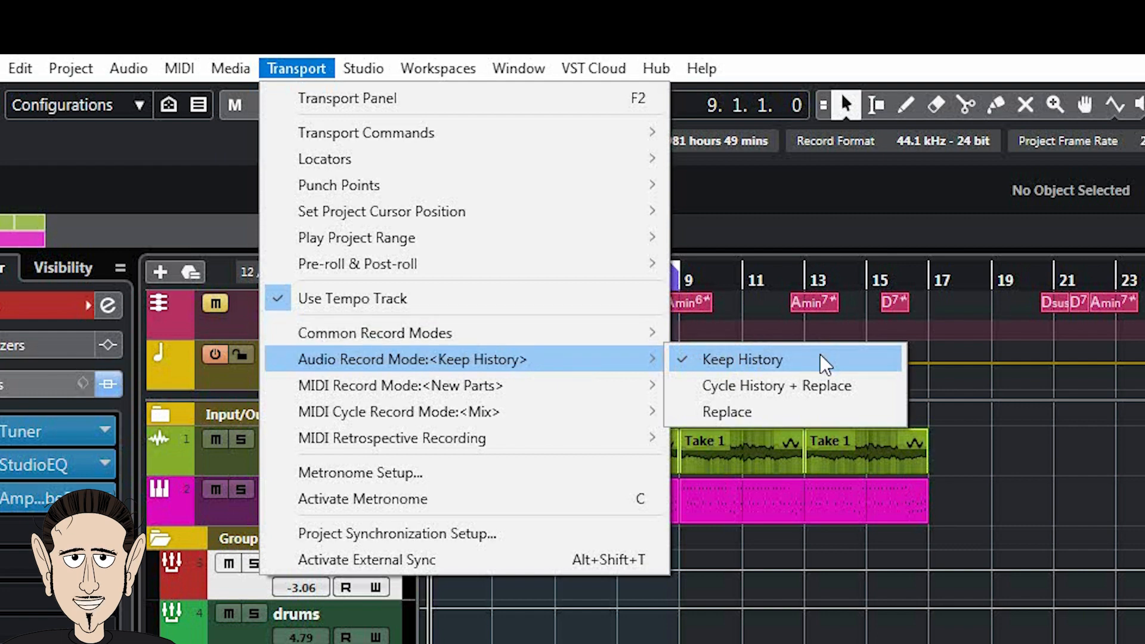
click(960, 189)
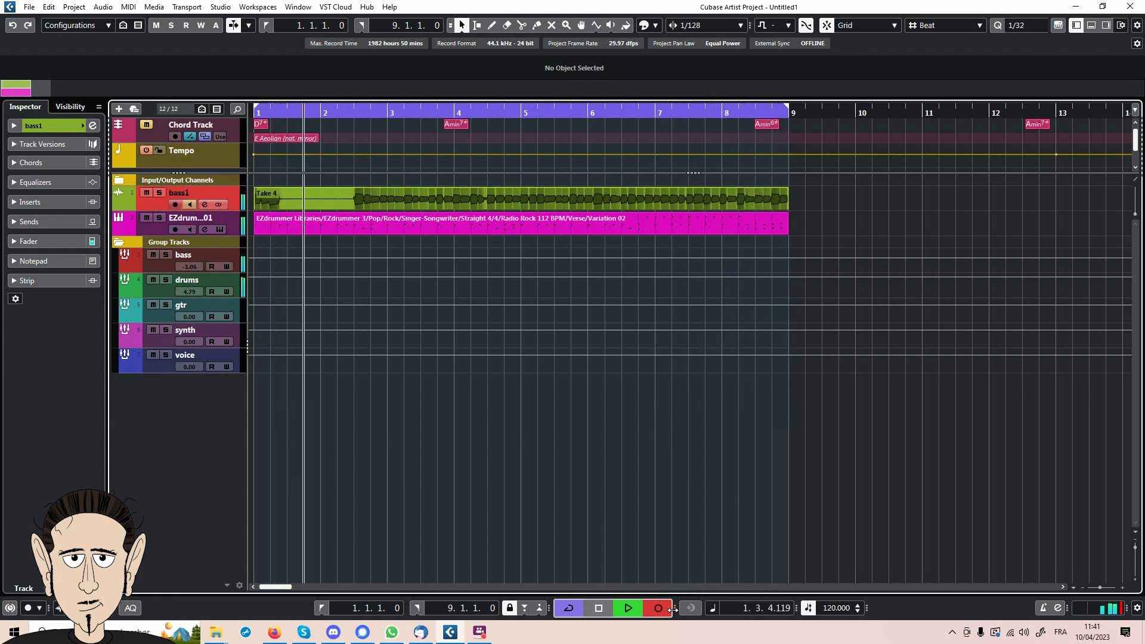
- Stop the cycle recording and delete Take 3 and Take 2 from the bass1 track, leaving Take 1
click(586, 609)
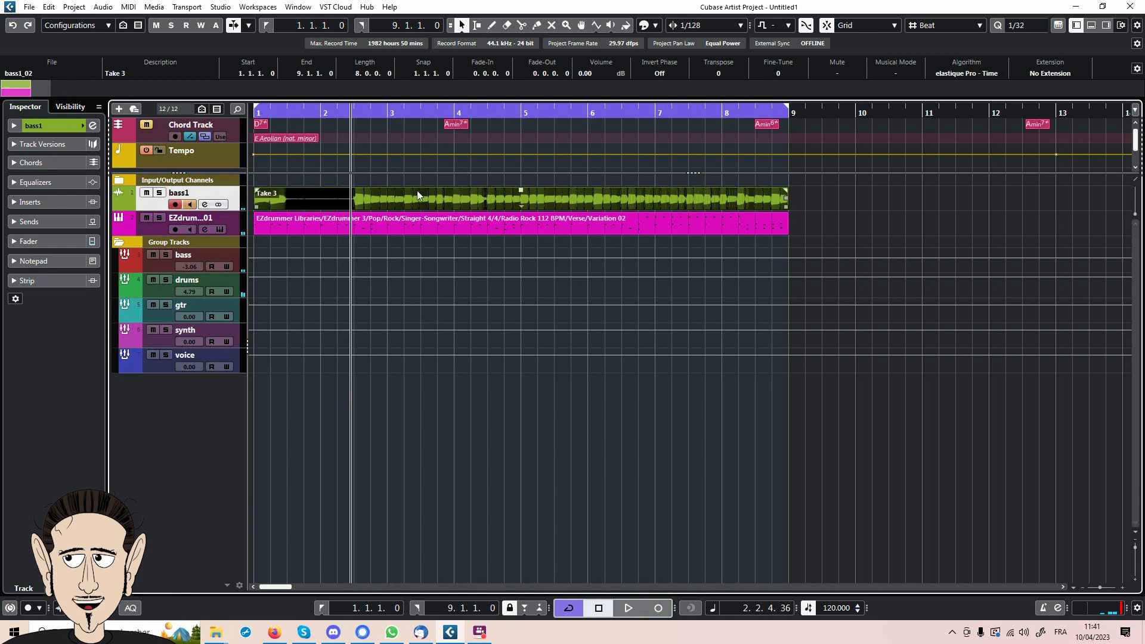
drag(426, 206, 389, 194)
key(Delete)
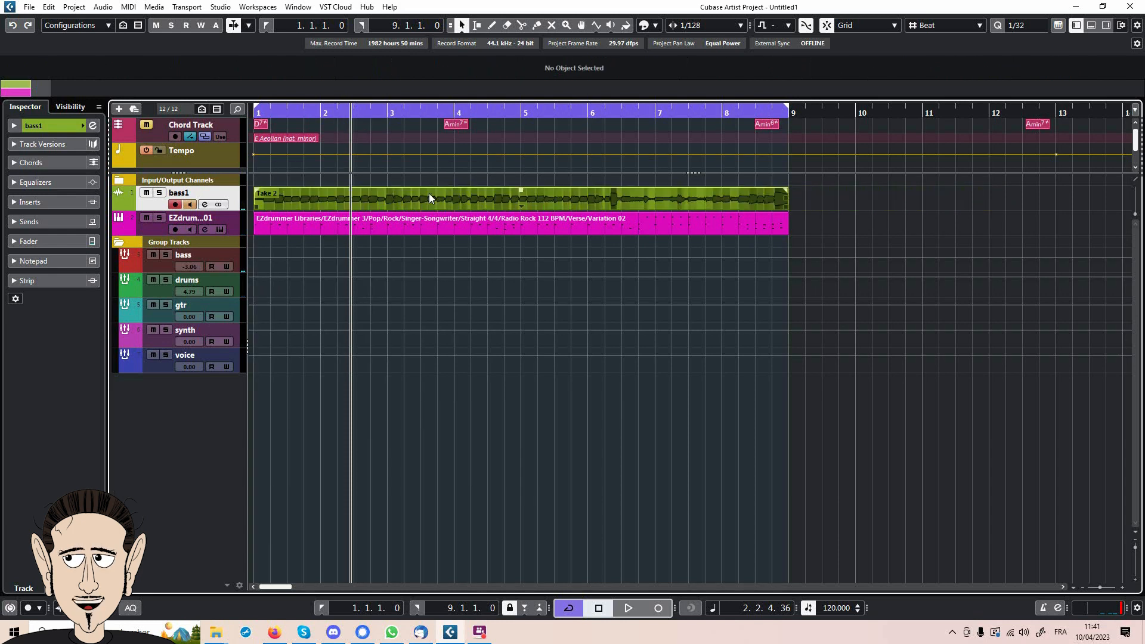
click(442, 192)
key(Delete)
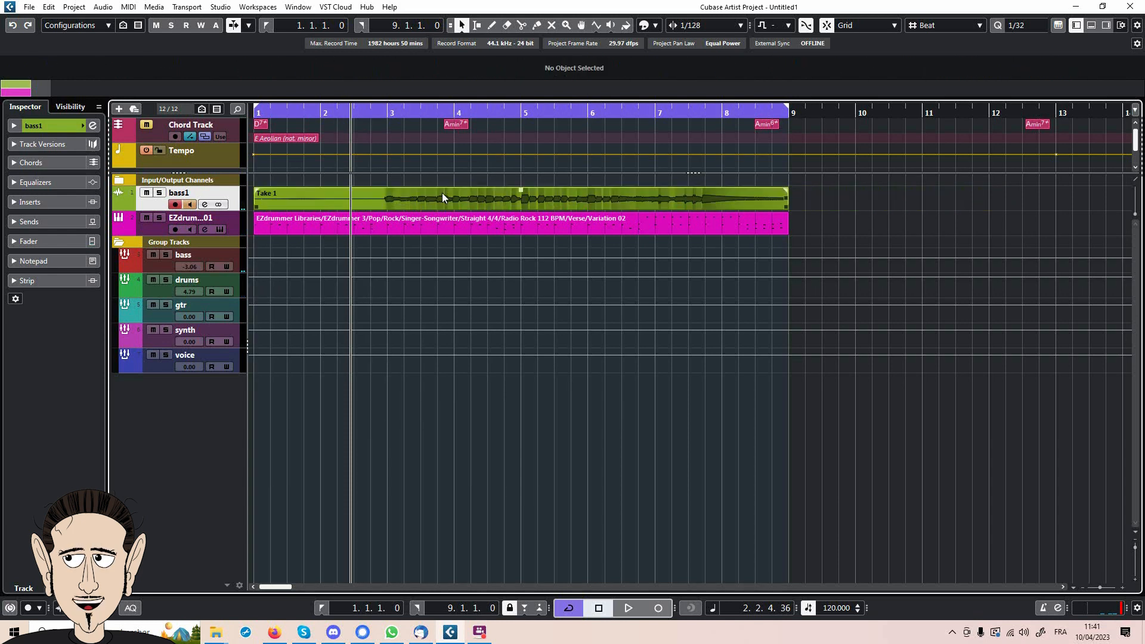
- Extend the end of the Take 1 event to about bar 26, and shorten it back to just before bar 9
scroll(604, 356, down, 4)
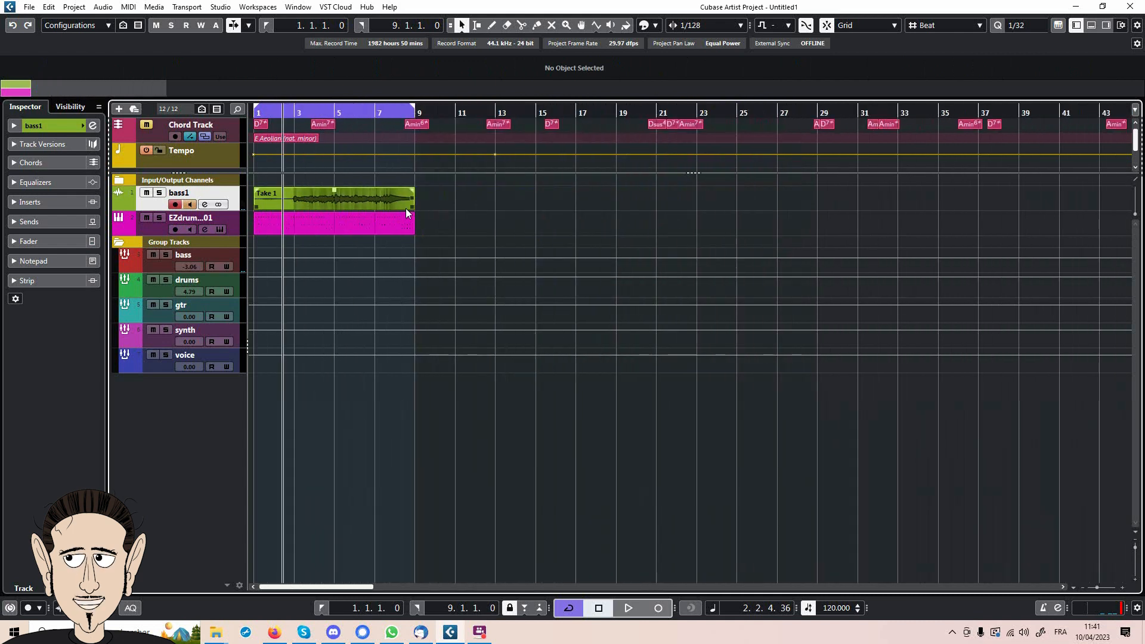
drag(413, 208, 765, 208)
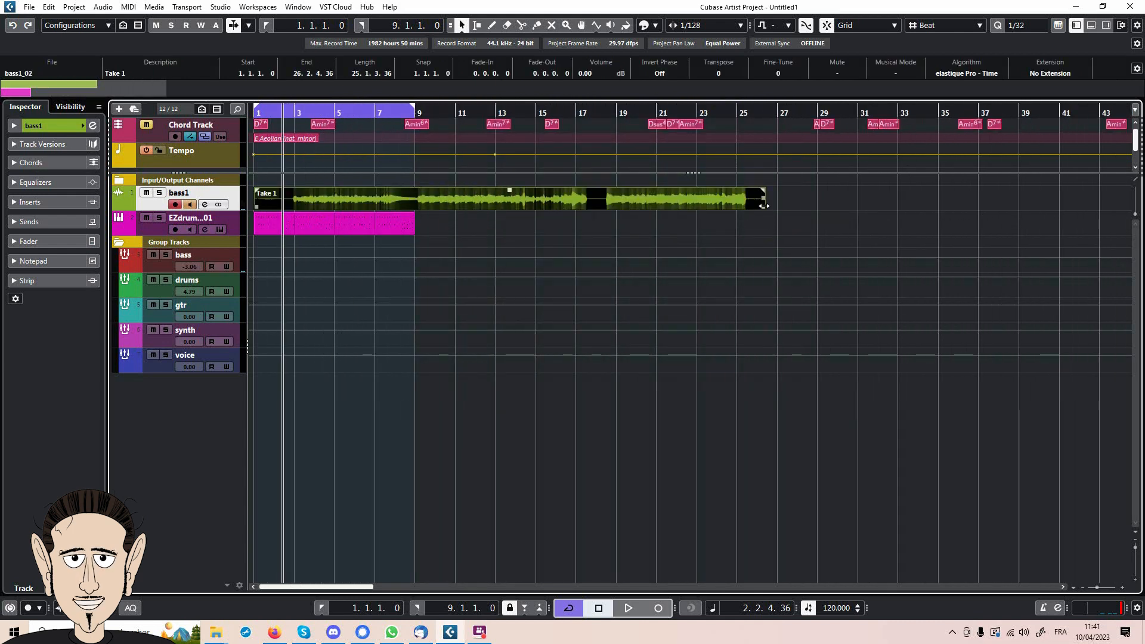
drag(764, 206, 416, 217)
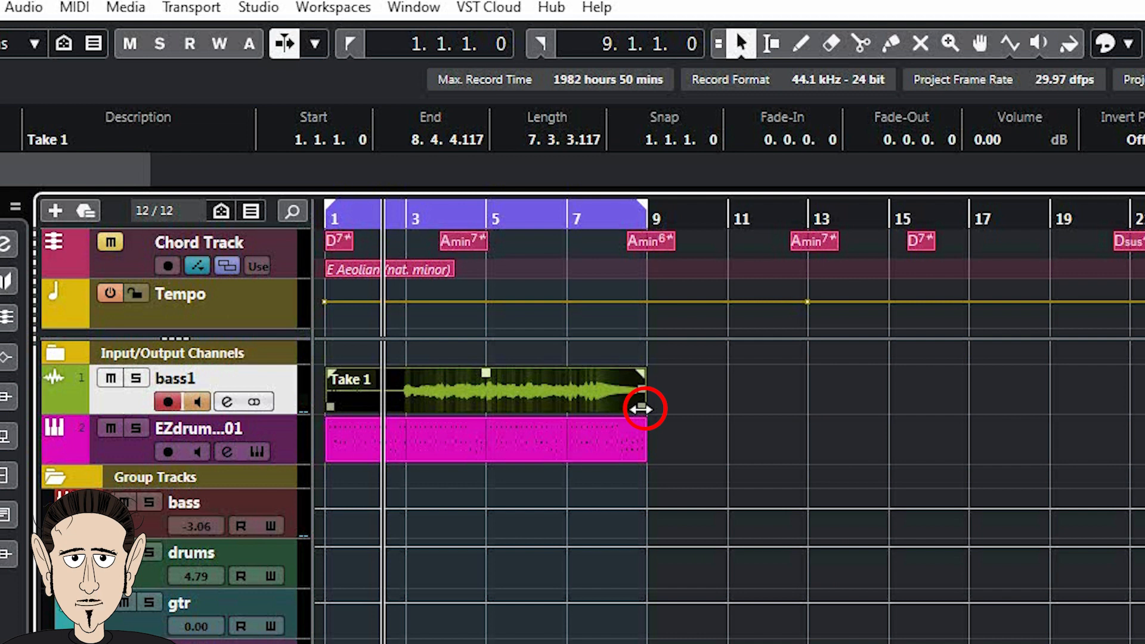
drag(641, 409, 1142, 412)
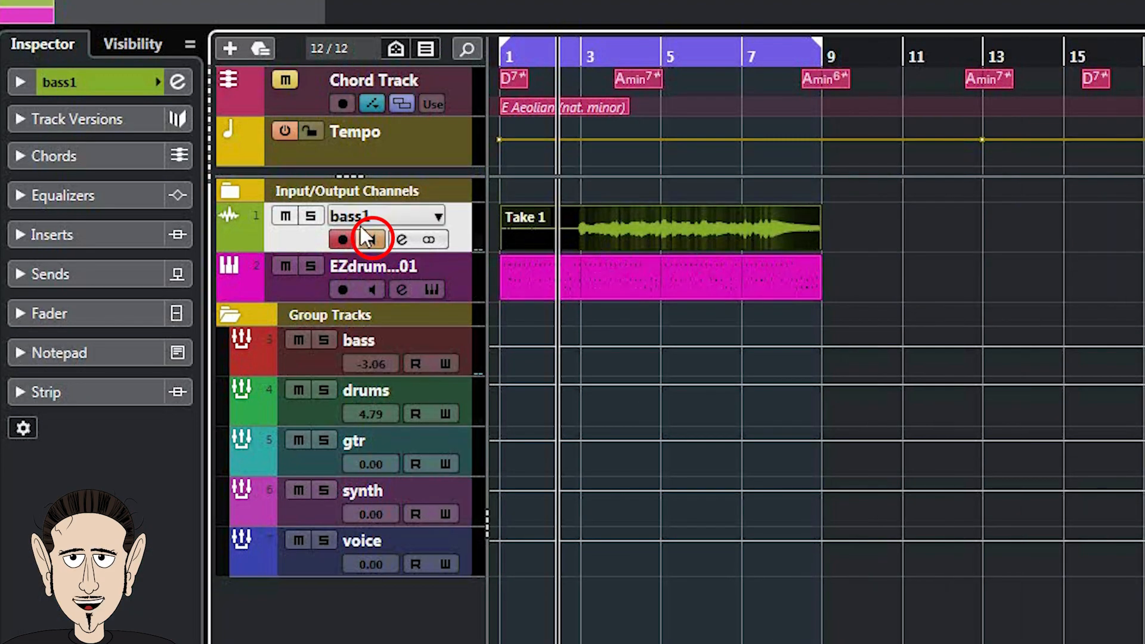
- Turn off monitoring on the bass1 track and open the Take 1 event in the audio editor
click(372, 240)
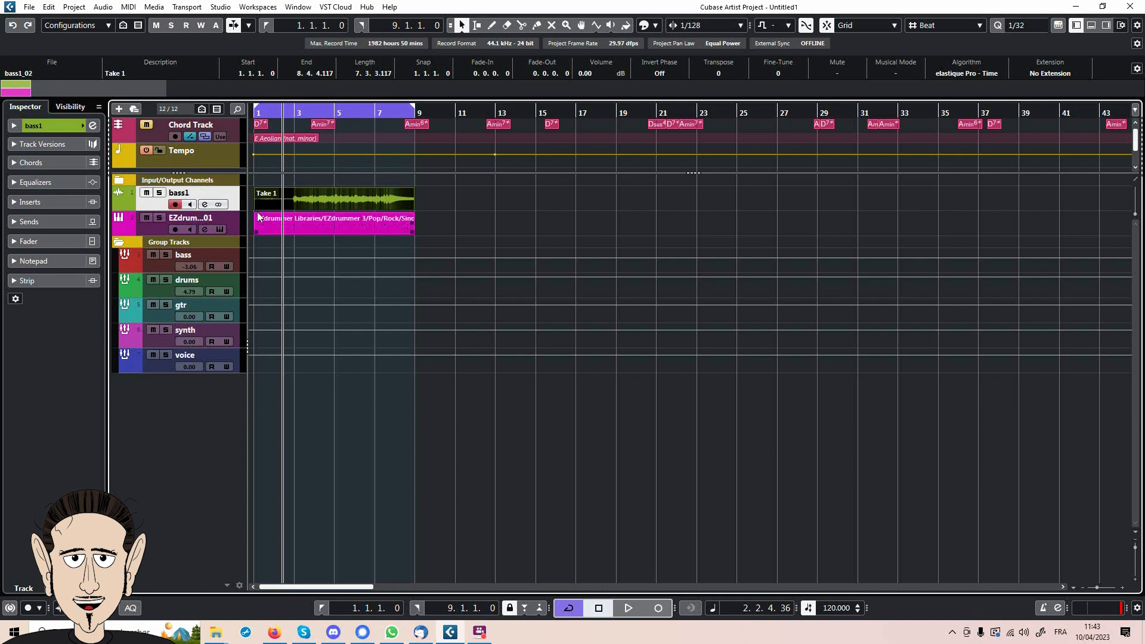
double_click(320, 196)
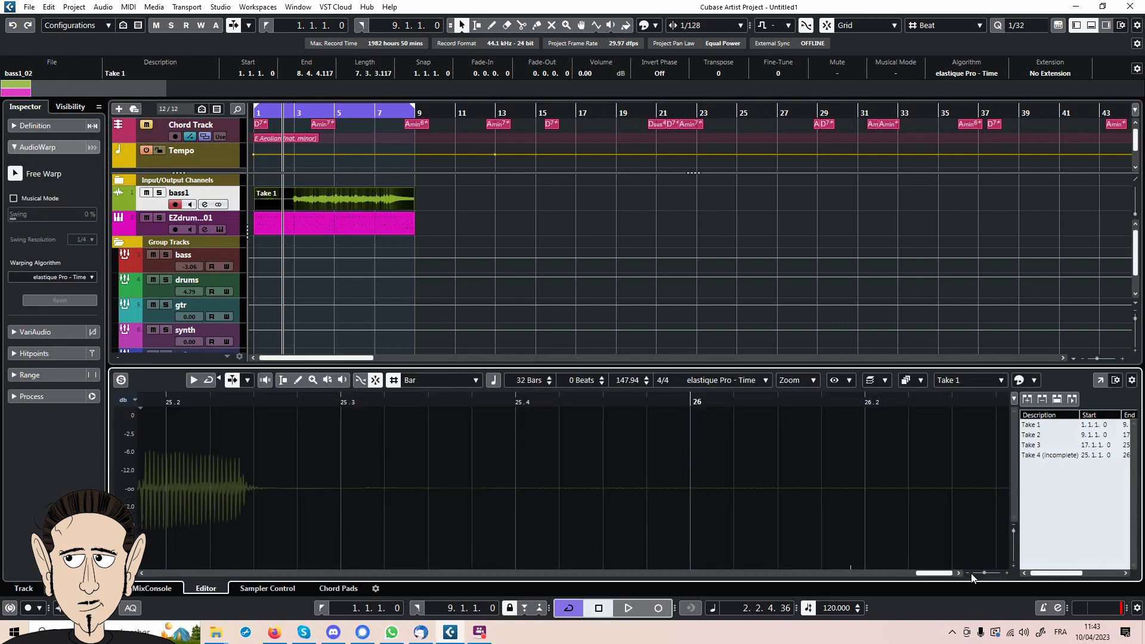
- Show the whole recording in the audio editor while extending the Take 1 event to about bar 26 and shortening it back to just before bar 9
drag(935, 573, 605, 470)
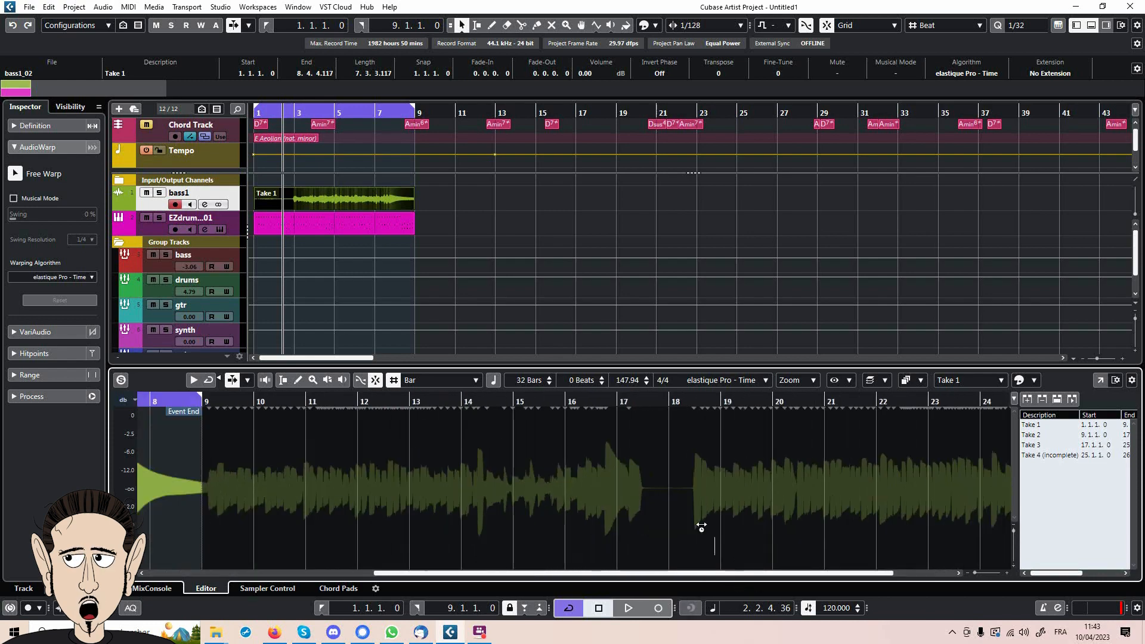
scroll(661, 479, down, 3)
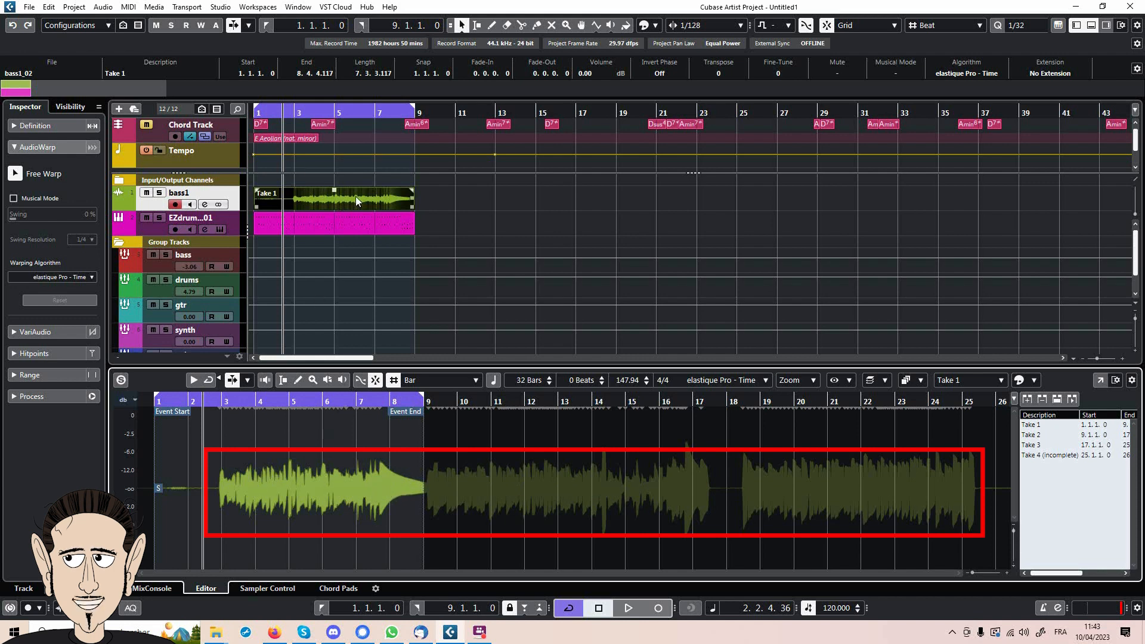
drag(409, 200, 766, 201)
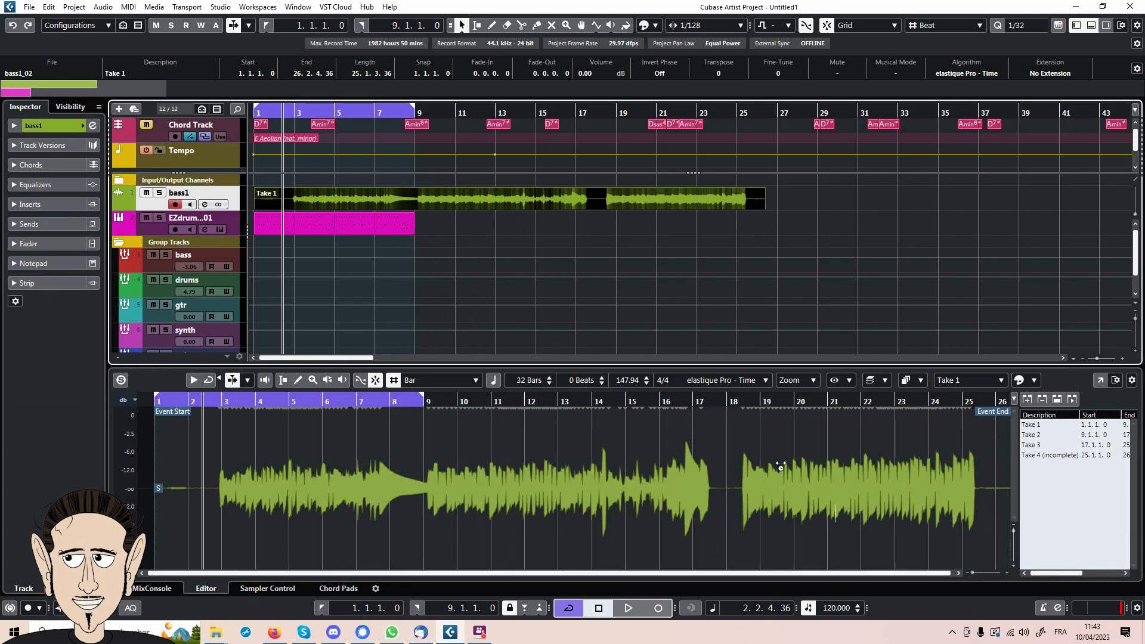
drag(764, 206, 410, 195)
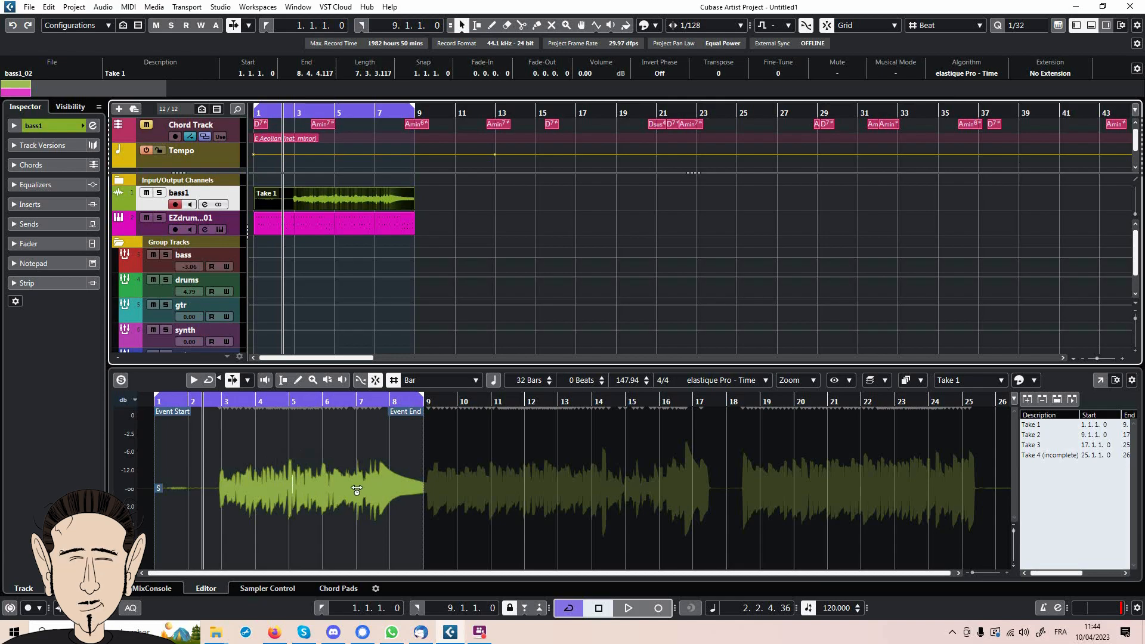
- Open the Pool and expand the Audio folder to inspect the recorded files
click(156, 7)
click(162, 24)
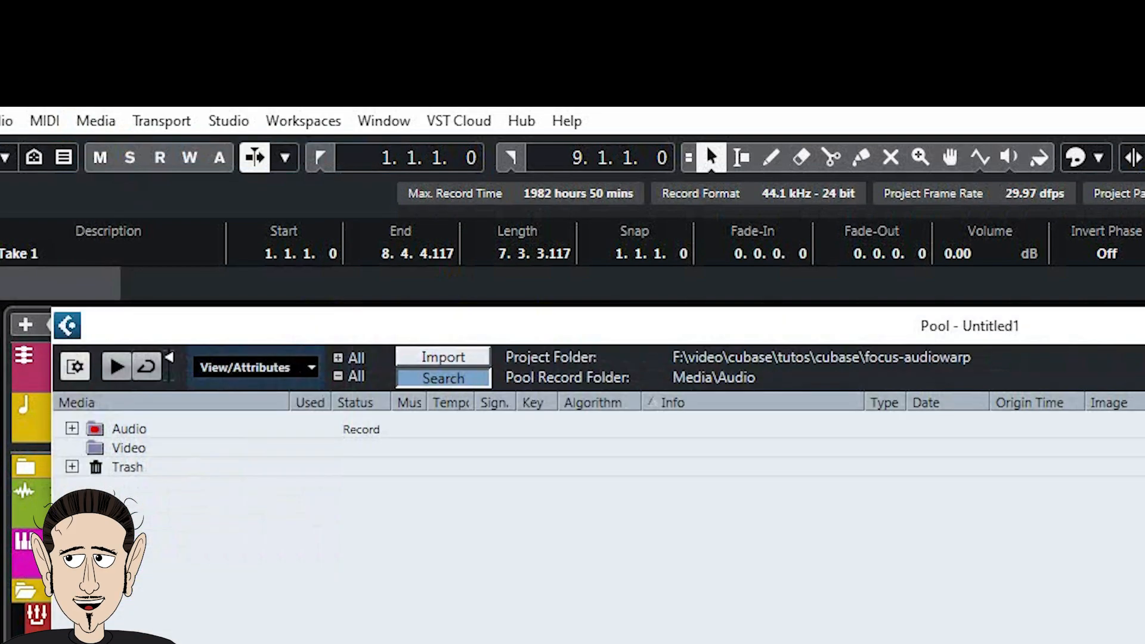
click(71, 429)
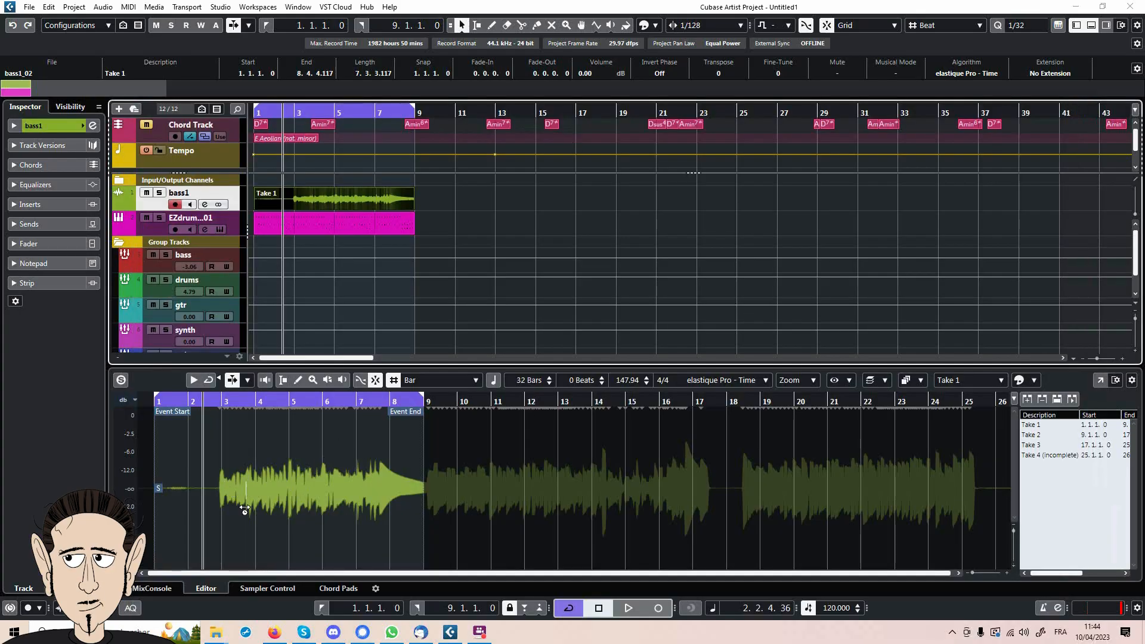
- Trim the Take 1 event's start to the first note just before bar 3, and move the event to bar 1
scroll(230, 492, up, 5)
drag(245, 574, 180, 575)
scroll(304, 489, down, 3)
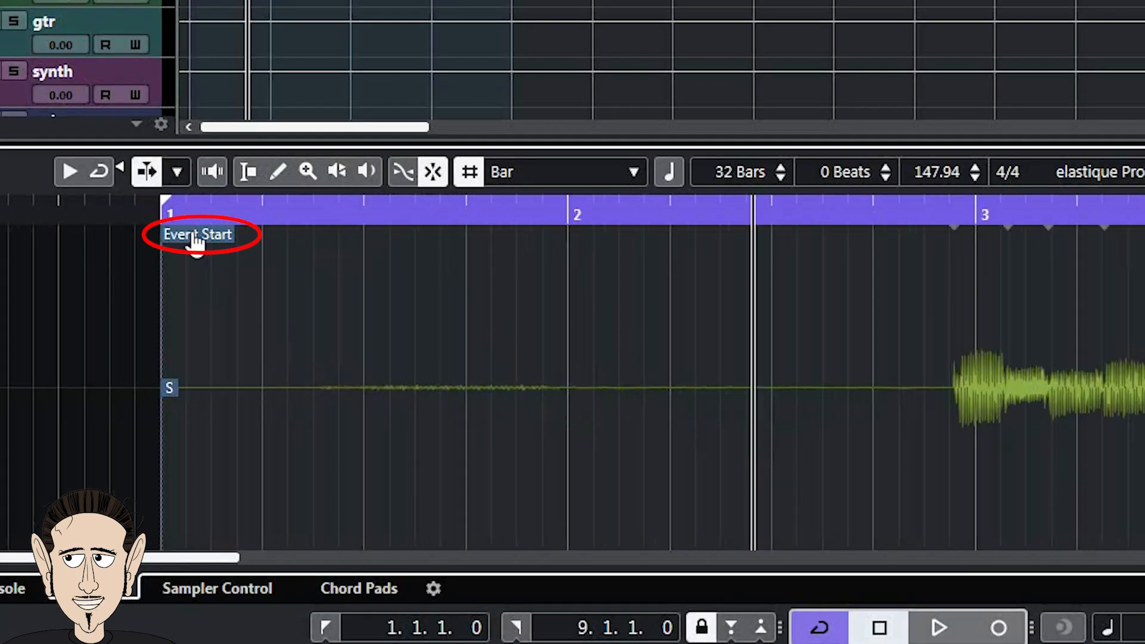
drag(189, 241, 981, 337)
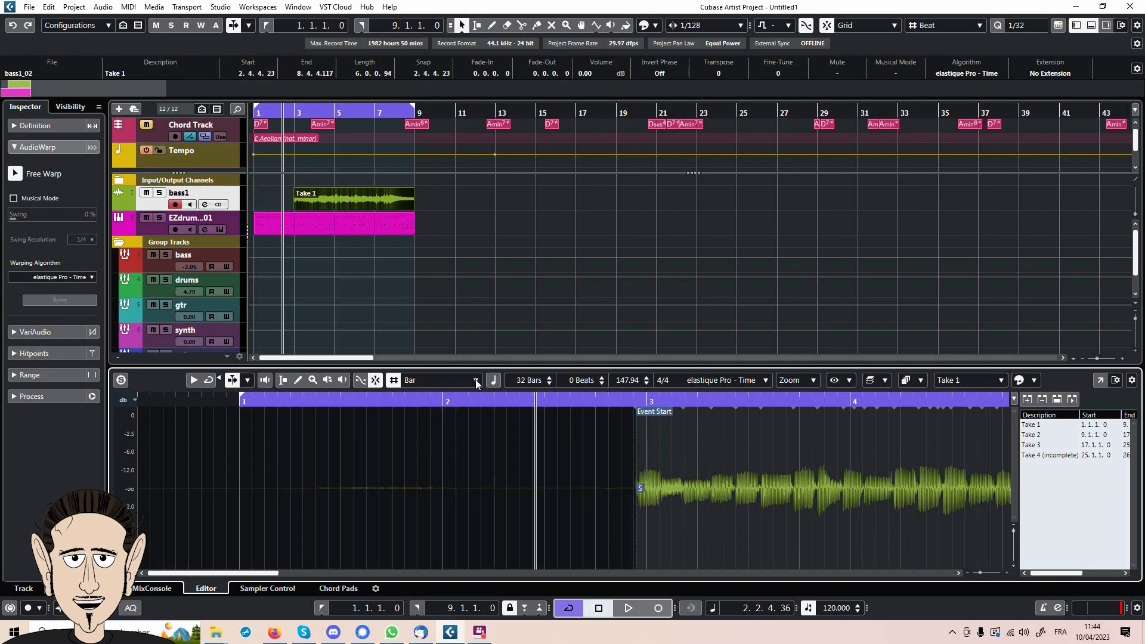
scroll(670, 514, up, 5)
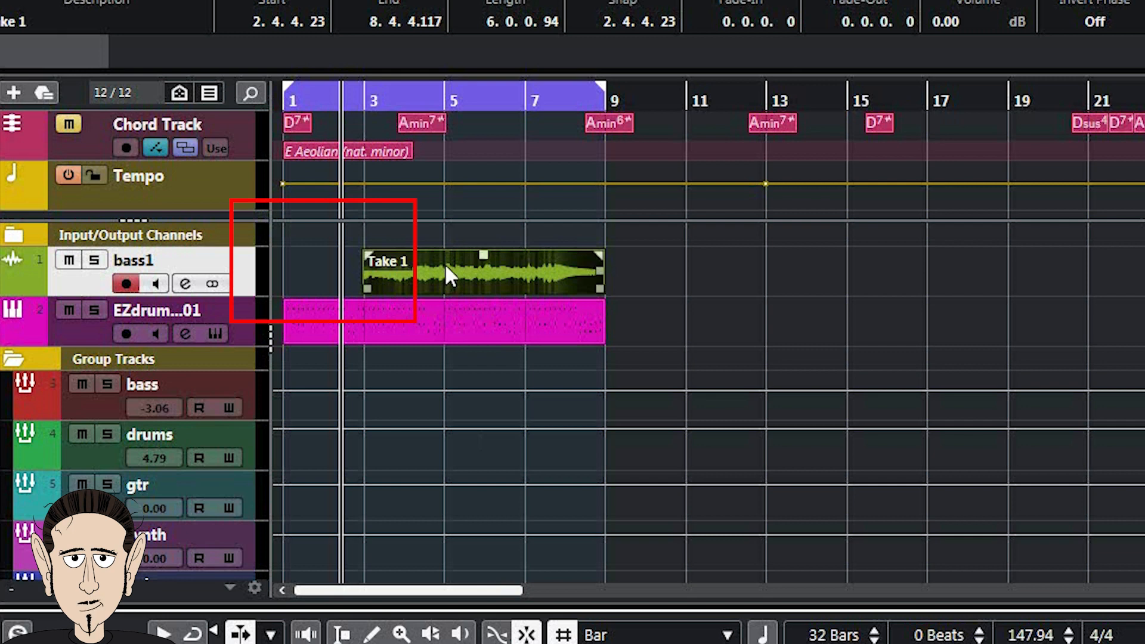
drag(399, 282, 323, 280)
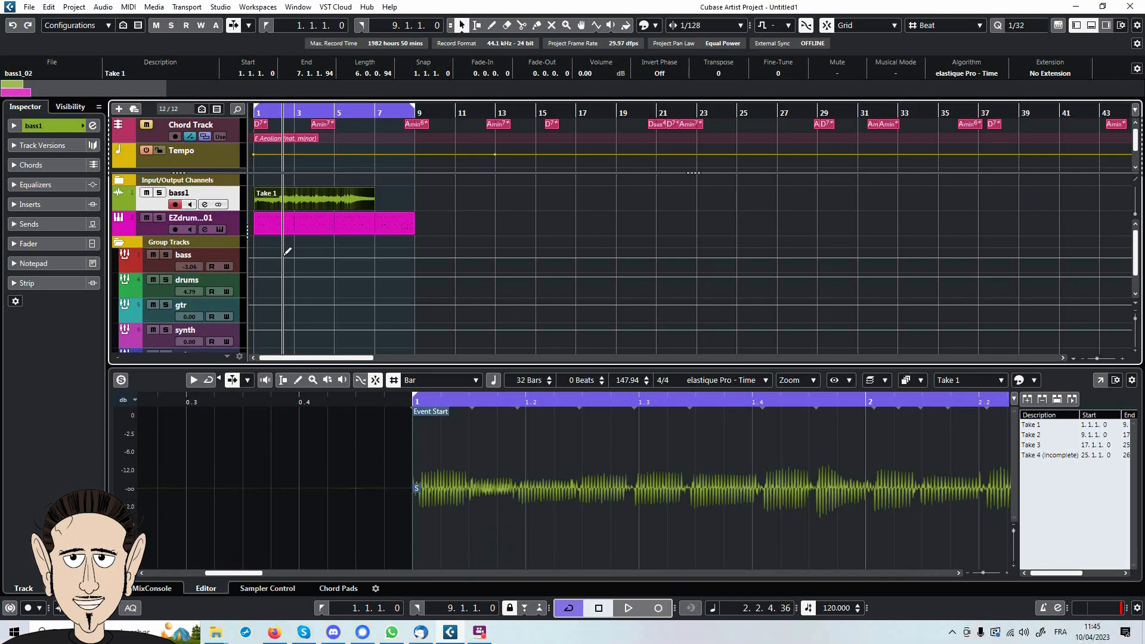
- Try Free Warp by stretching the note just before beat 1.2 to beat 1.3, and play back the result
scroll(283, 253, up, 5)
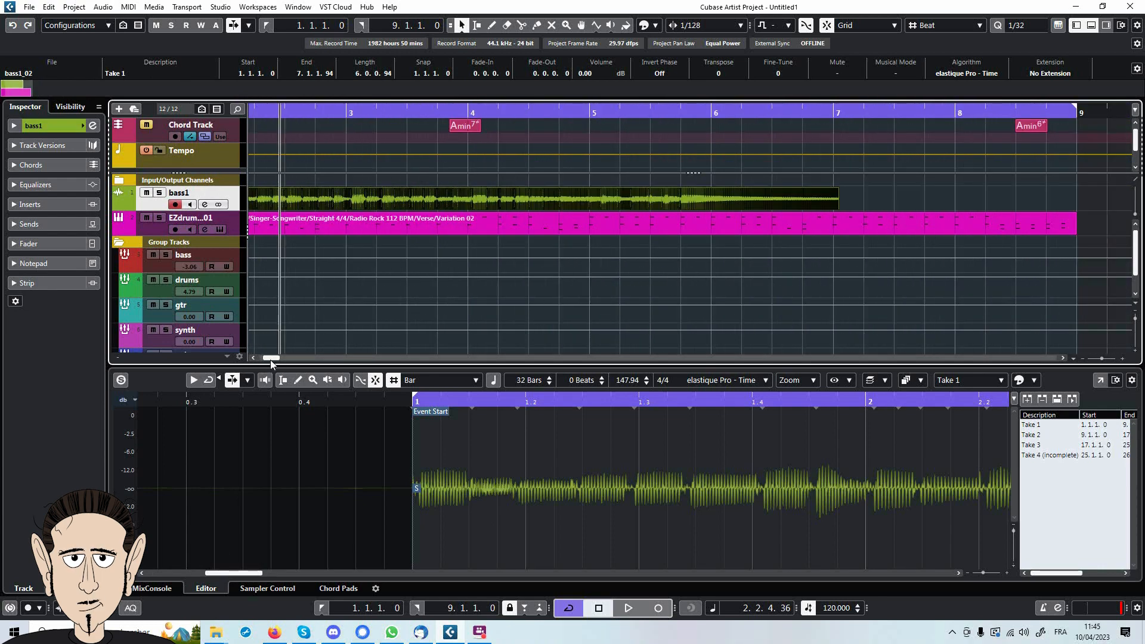
drag(270, 358, 249, 363)
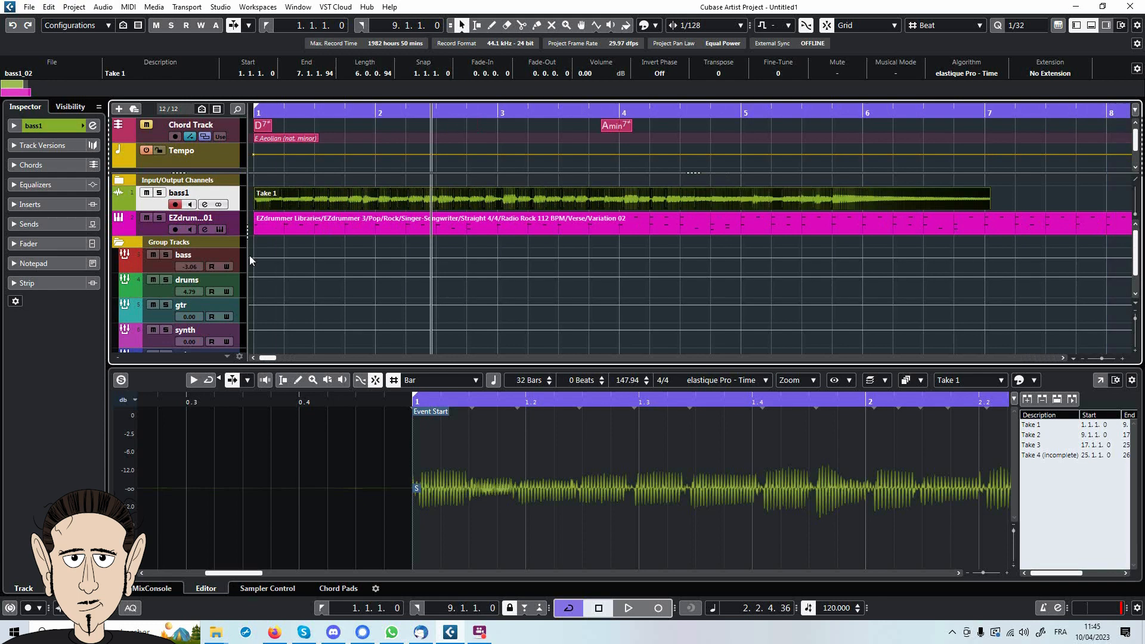
ctrl+scroll(262, 254, up, 3)
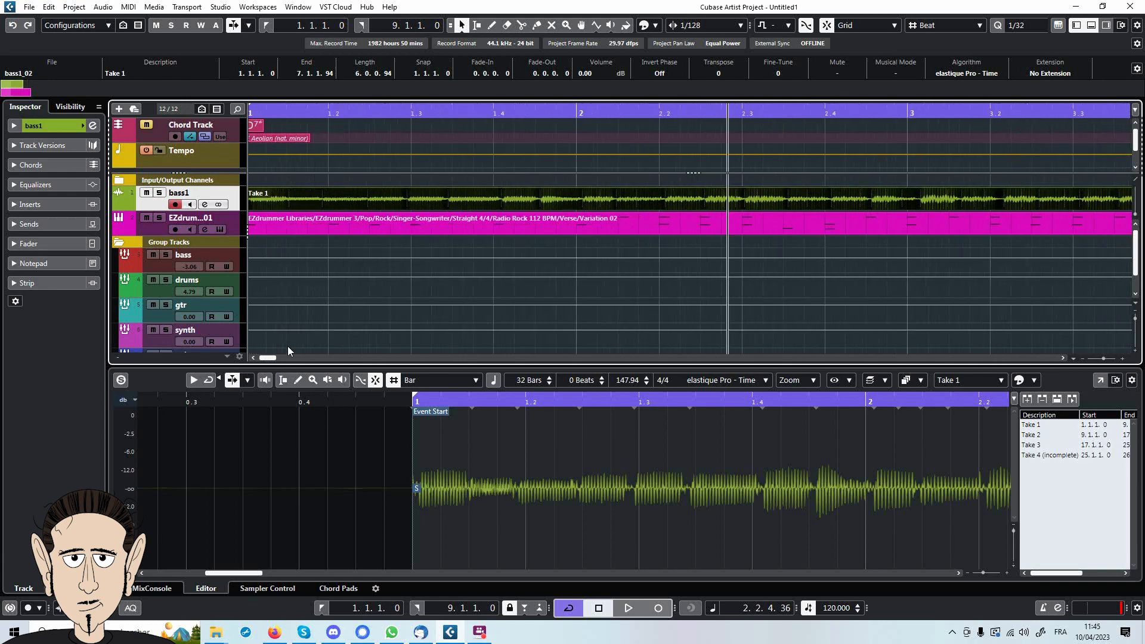
drag(266, 361, 222, 361)
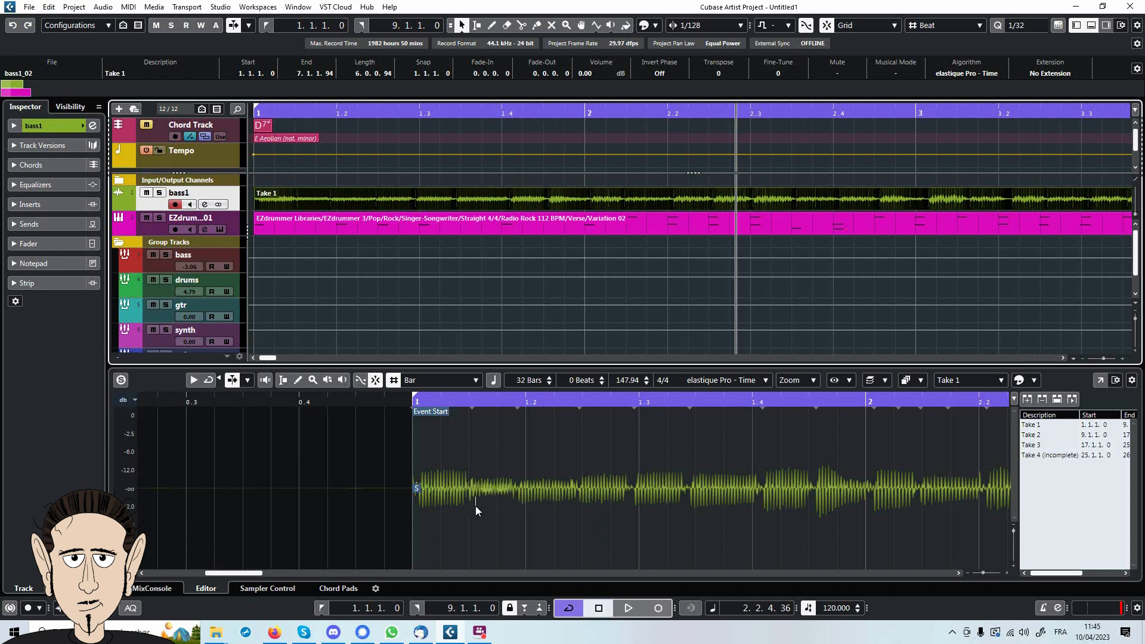
ctrl+scroll(476, 508, up, 3)
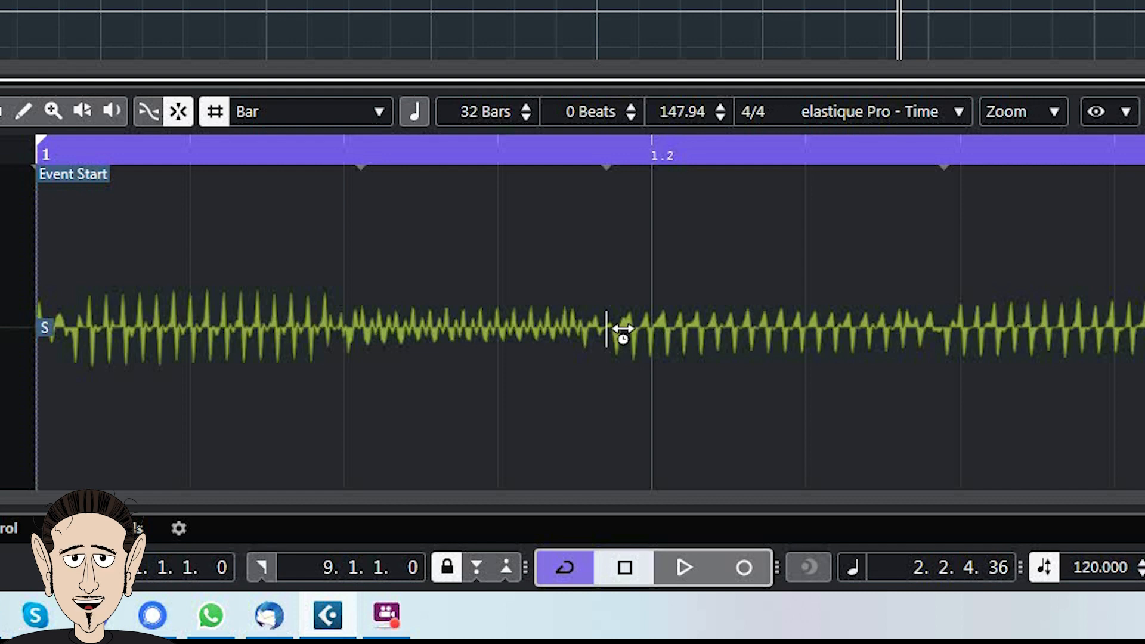
mouse_move(622, 329)
mouse_down()
mouse_move(621, 346)
mouse_move(1040, 340)
mouse_move(776, 334)
mouse_move(709, 342)
mouse_move(1144, 342)
mouse_up()
click(684, 571)
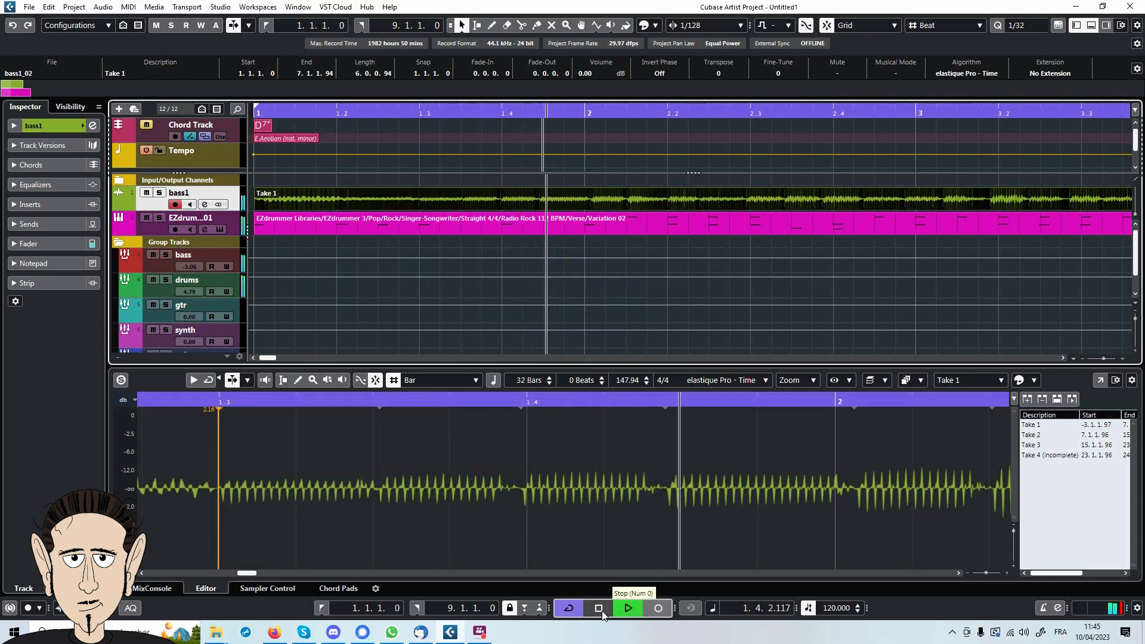
click(599, 608)
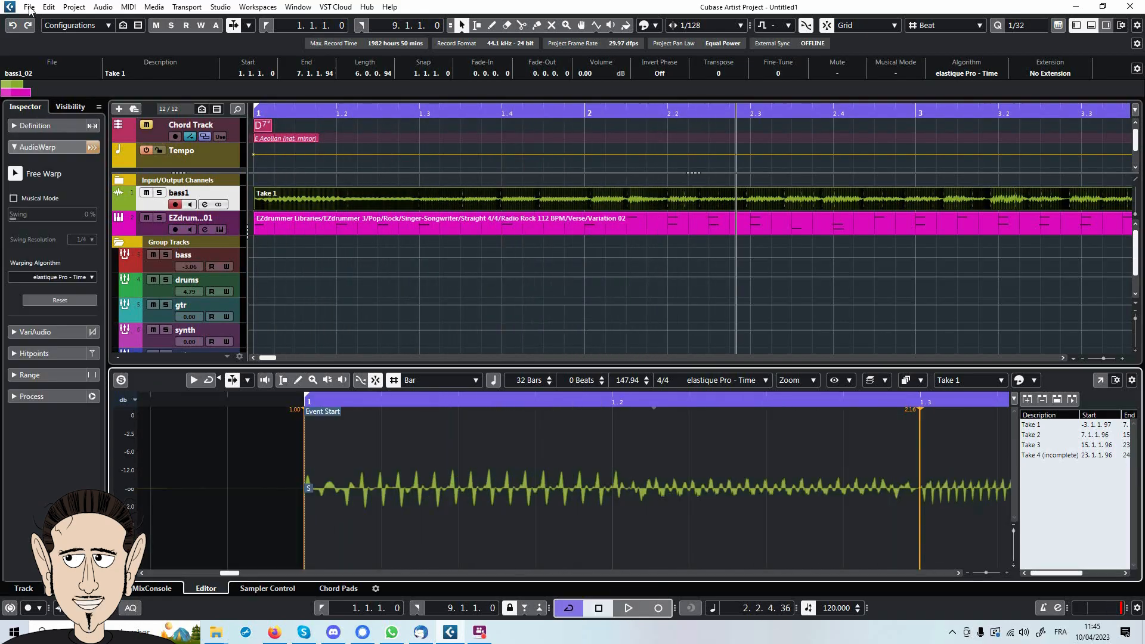
click(29, 6)
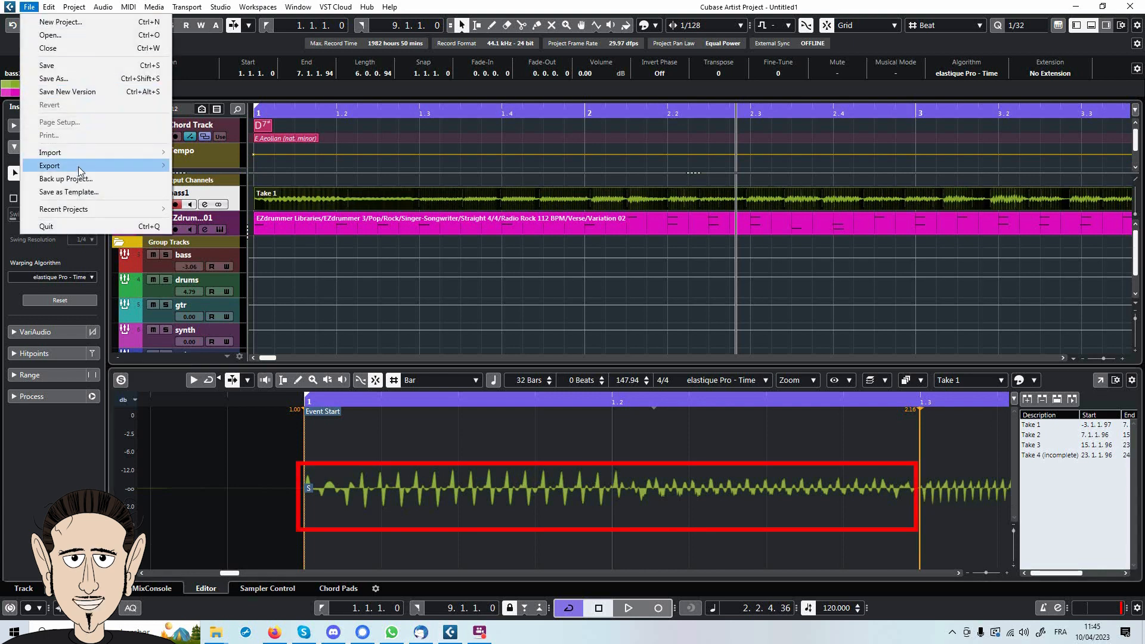
mouse_move(78, 166)
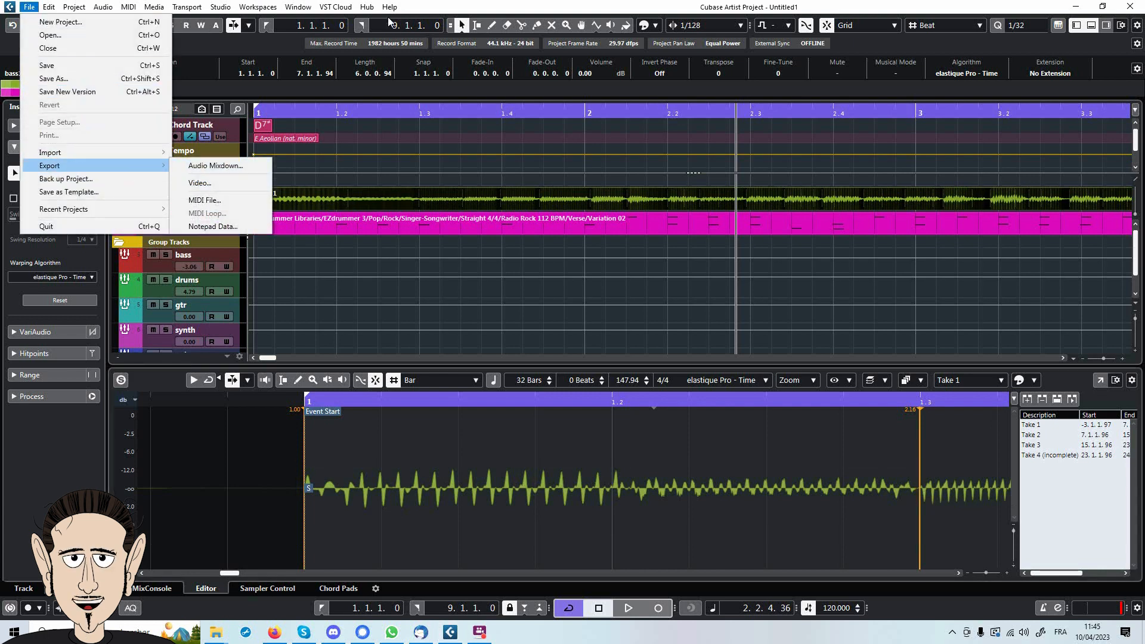
click(410, 6)
- Pin the second note with a warp marker midway to beat 1.2, and warp the following two notes onto beat 1.2 and the eighth after it
drag(230, 574, 224, 576)
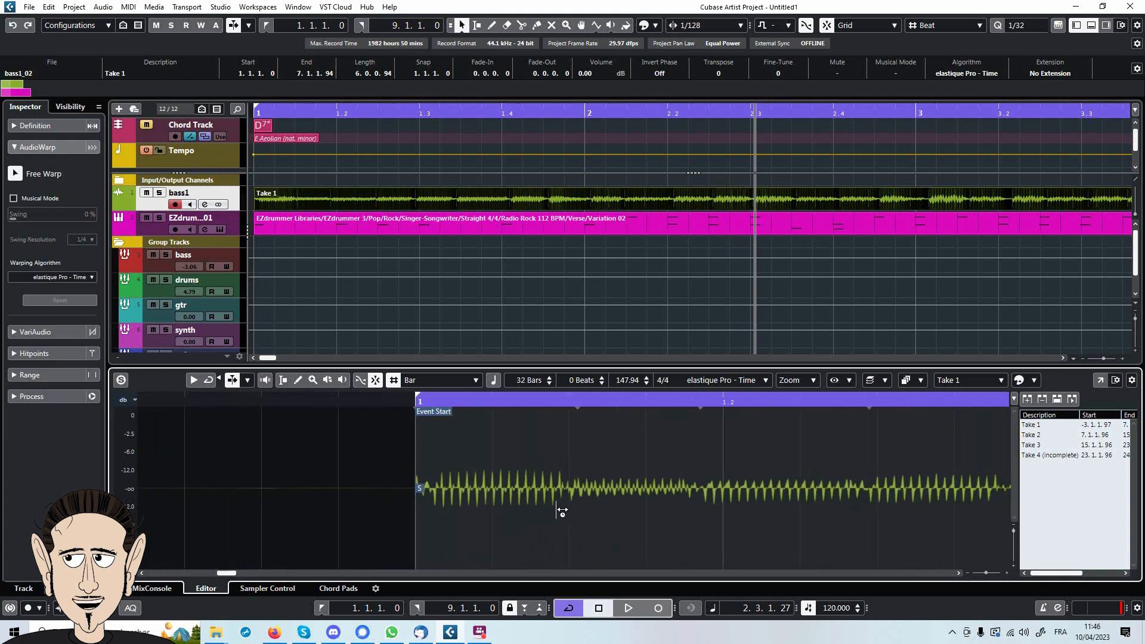
click(571, 488)
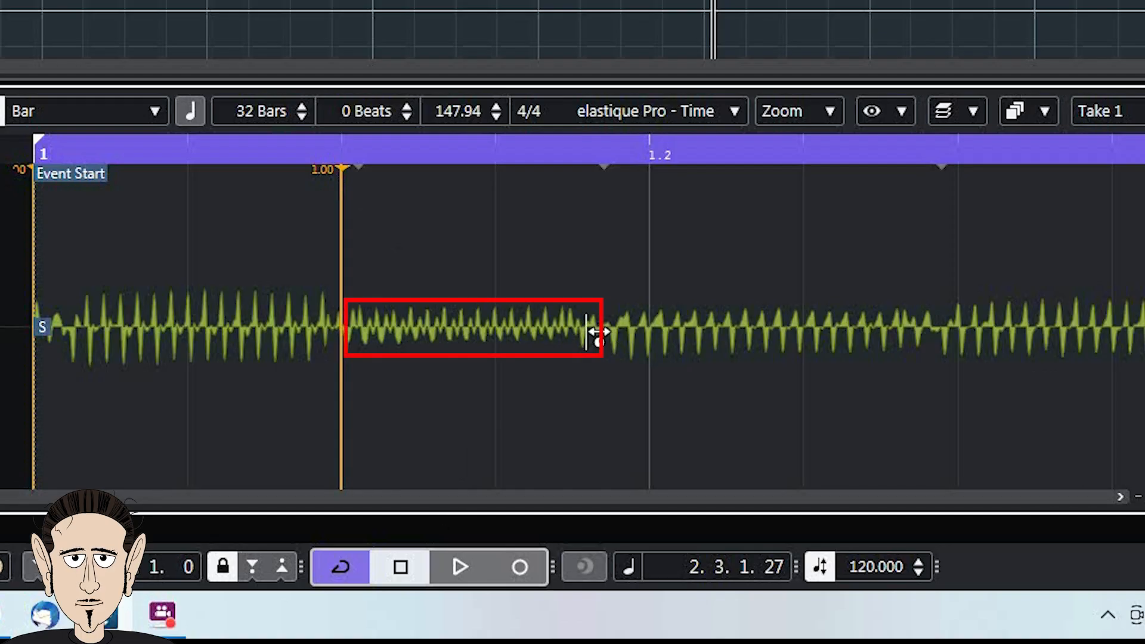
mouse_move(596, 334)
mouse_down()
mouse_move(673, 338)
mouse_move(662, 335)
mouse_up()
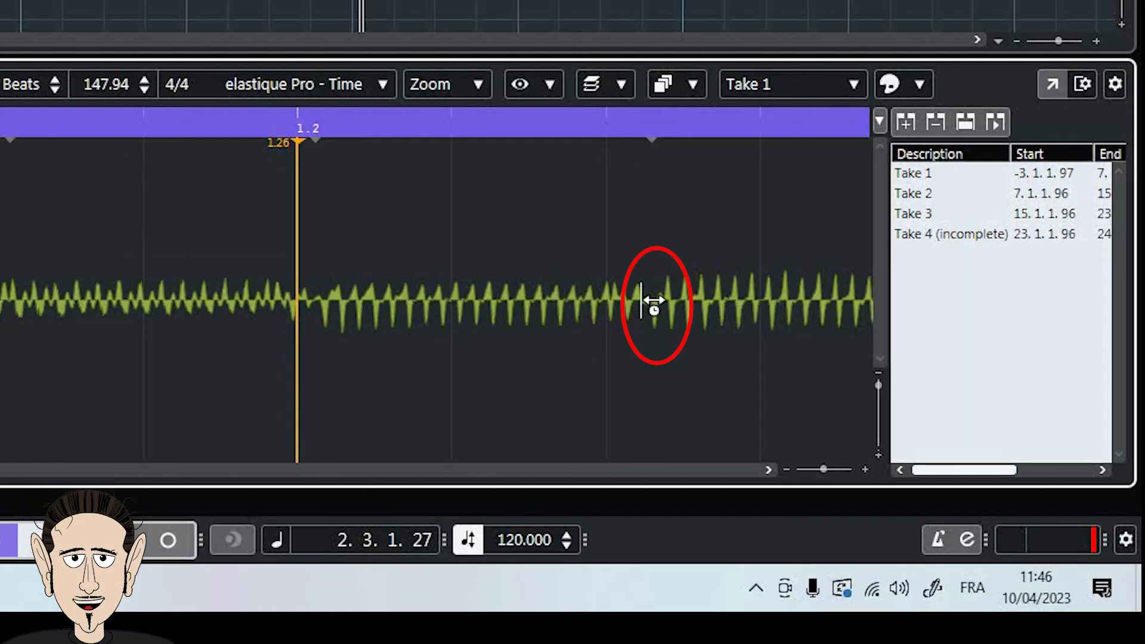
drag(653, 301, 620, 301)
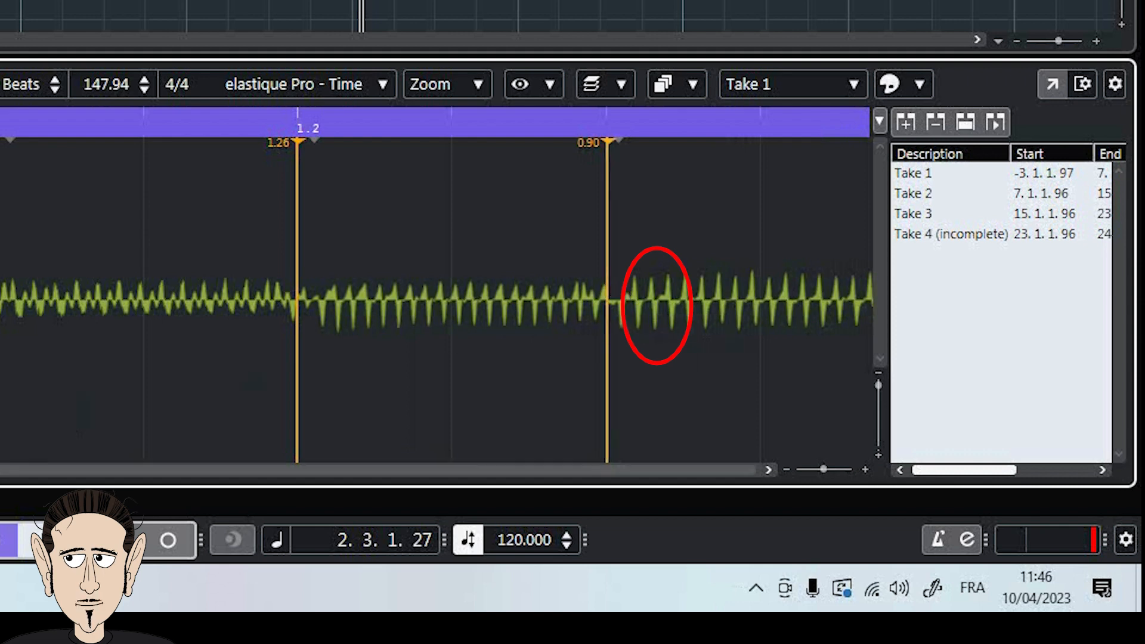
- Warp the notes from beat 1.3 to the eighth after beat 1.4 onto their nearest eighth-note grid lines
scroll(325, 317, down, 2)
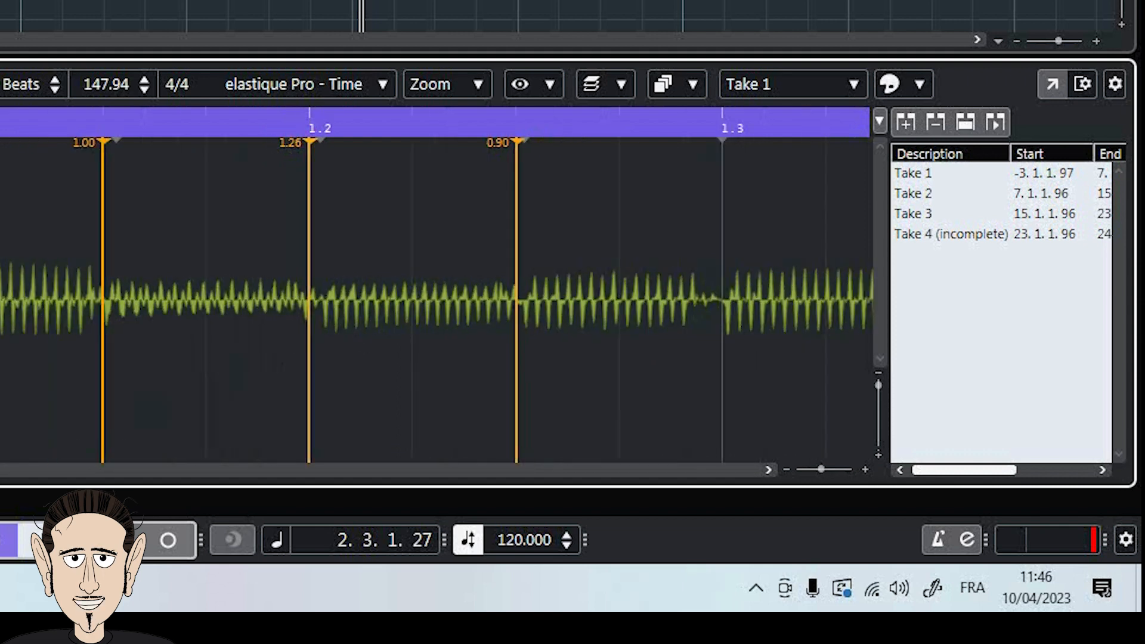
click(724, 316)
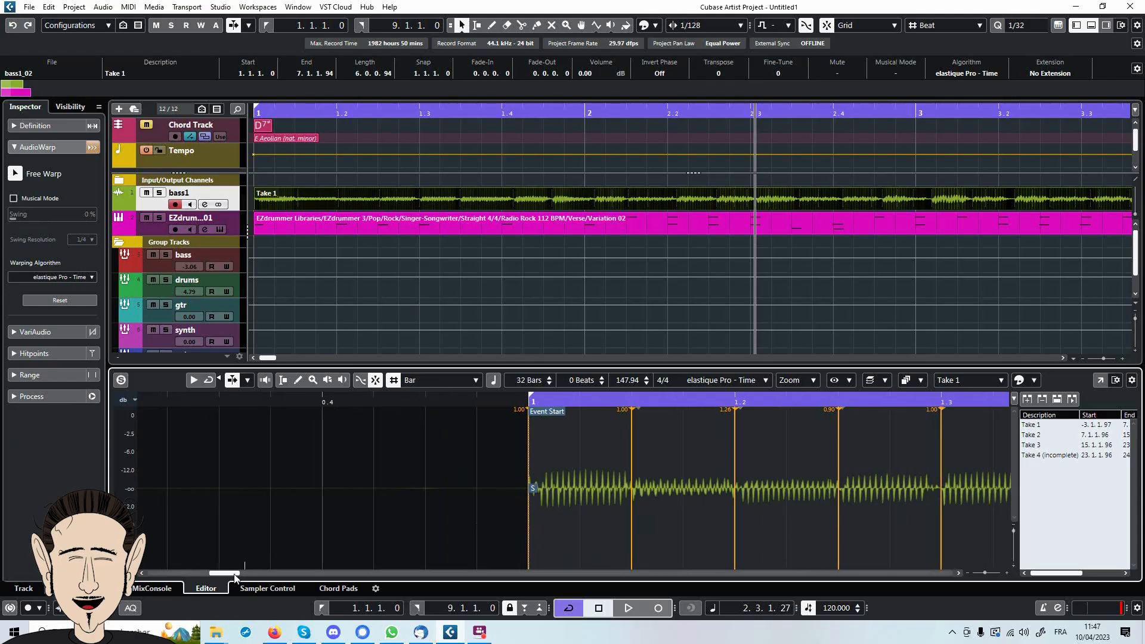
scroll(581, 488, right, 5)
click(526, 493)
drag(527, 490, 528, 490)
drag(661, 491, 632, 491)
drag(729, 492, 736, 492)
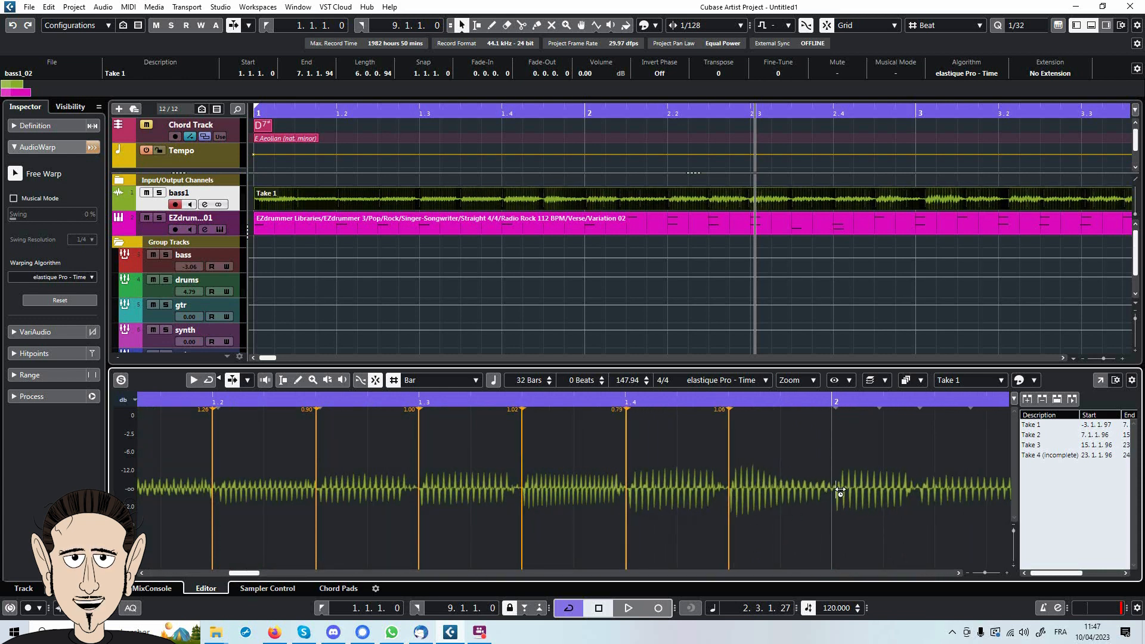
- Warp the first note of bar 2 onto the bar line, and the following two notes onto the eighth and beat 2.2
drag(841, 494, 837, 497)
scroll(754, 501, up, 5)
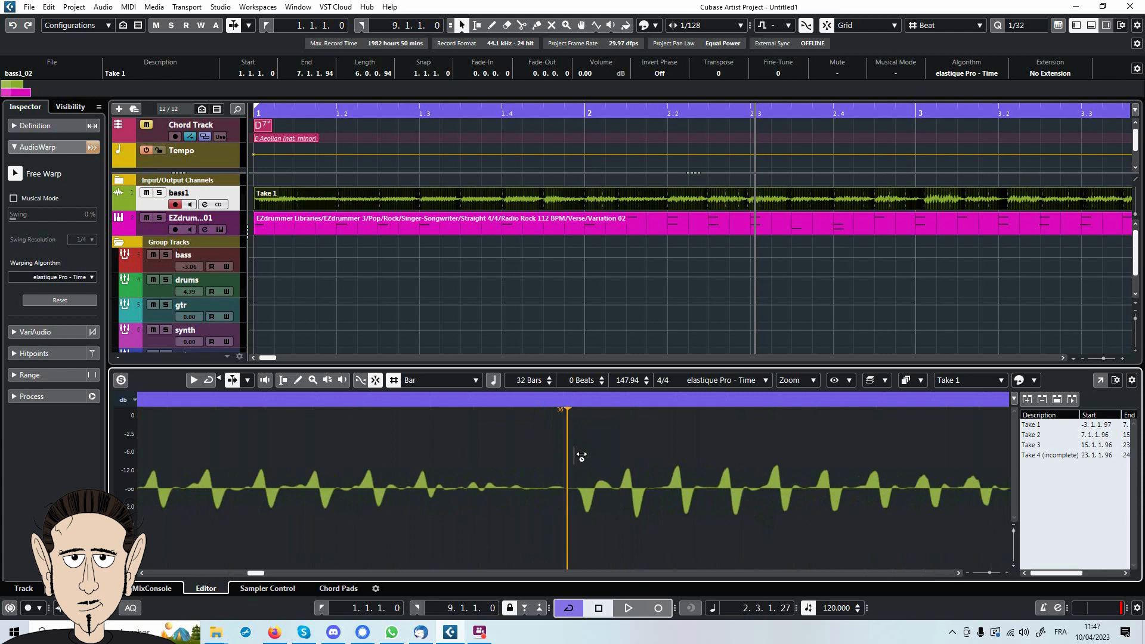
scroll(669, 525, down, 5)
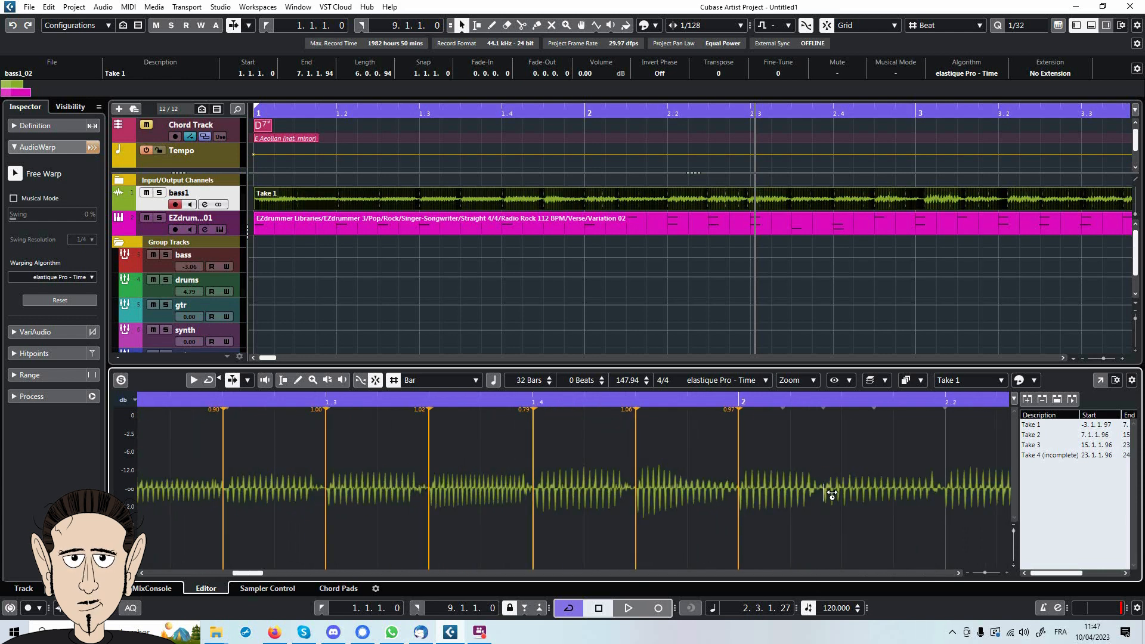
drag(827, 493, 846, 495)
drag(971, 498, 947, 498)
- Warp the next six notes, from the eighth after beat 2.2 to the start of bar 3, onto the eighth-note grid
drag(248, 573, 273, 586)
click(380, 498)
click(483, 498)
click(587, 498)
click(691, 498)
click(795, 498)
drag(908, 498, 897, 498)
- Warp the next four notes, from the eighth after bar 3's start to beat 3.3, onto the eighth-note grid
drag(274, 573, 292, 573)
drag(542, 494, 539, 494)
click(644, 497)
drag(733, 496, 746, 495)
drag(852, 494, 850, 494)
- Warp the four notes from the eighth after beat 3.3 to the start of bar 4 onto the eighth-note grid
drag(285, 574, 297, 577)
drag(627, 492, 636, 493)
drag(725, 498, 739, 498)
click(841, 500)
drag(975, 498, 947, 498)
- Warp the six notes from the eighth after bar 4's start to beat 4.4 onto the eighth-note grid
drag(312, 574, 337, 574)
drag(368, 492, 371, 492)
drag(457, 492, 474, 492)
click(576, 494)
click(678, 494)
click(782, 494)
click(877, 494)
drag(877, 494, 884, 494)
- Warp the four notes from the eighth after beat 4.4 to beat 5.2 onto the eighth-note grid
drag(329, 573, 344, 574)
drag(570, 492, 589, 492)
drag(710, 493, 695, 493)
scroll(664, 271, down, 3)
click(800, 497)
drag(899, 497, 902, 496)
- Pin the final four notes, from the eighth after beat 5.2 to the long sustained note, to the grid with warp markers
drag(343, 574, 368, 579)
click(606, 495)
click(709, 495)
click(811, 495)
click(915, 495)
- Place the project cursor at bar 5 and trim the end of the Take 1 event to bar 5
key(g)
key(g)
key(g)
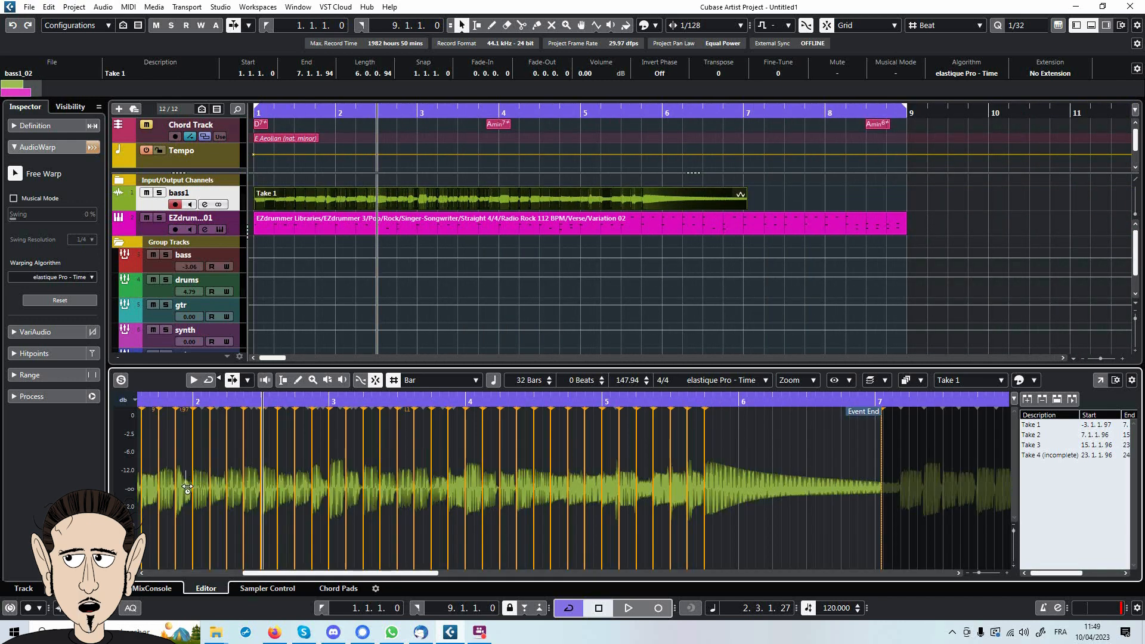
drag(385, 575, 278, 585)
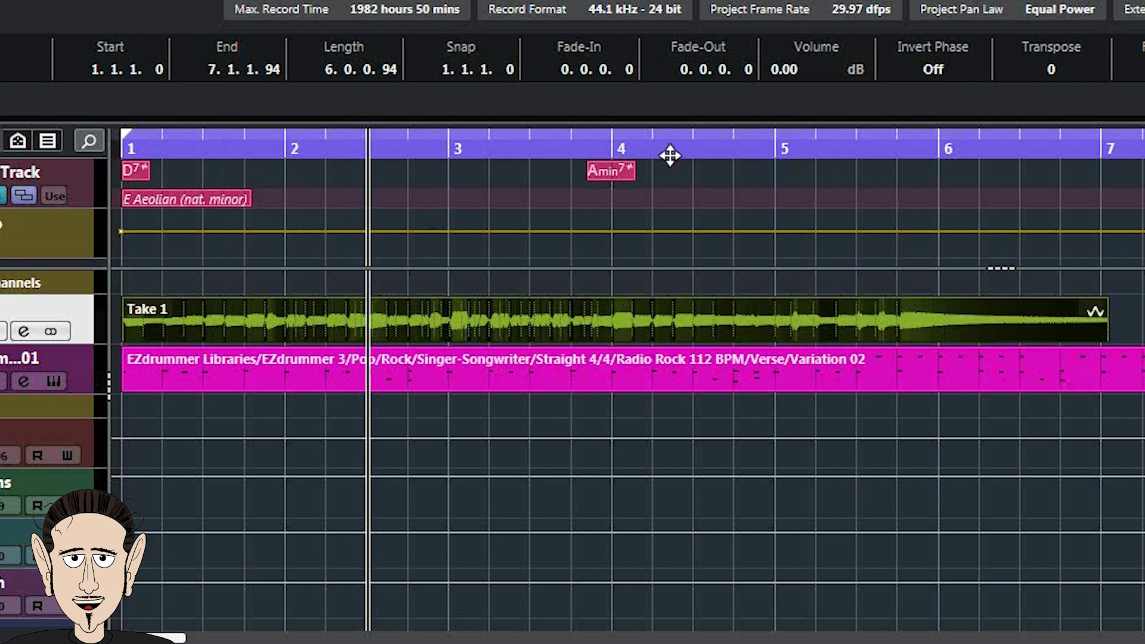
drag(578, 110, 579, 107)
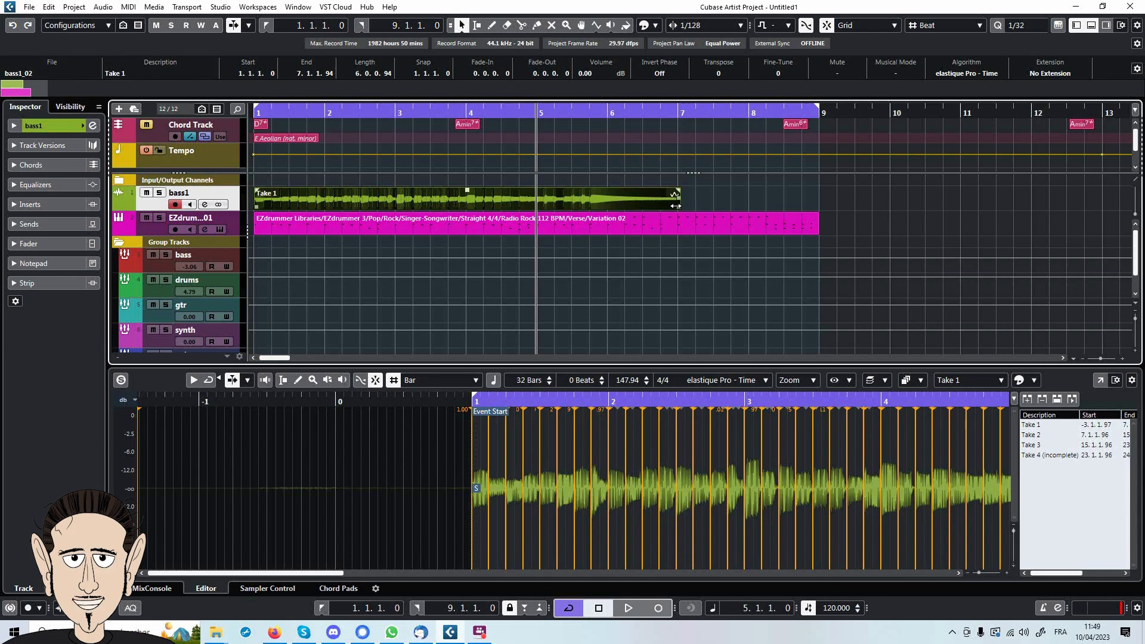
click(676, 206)
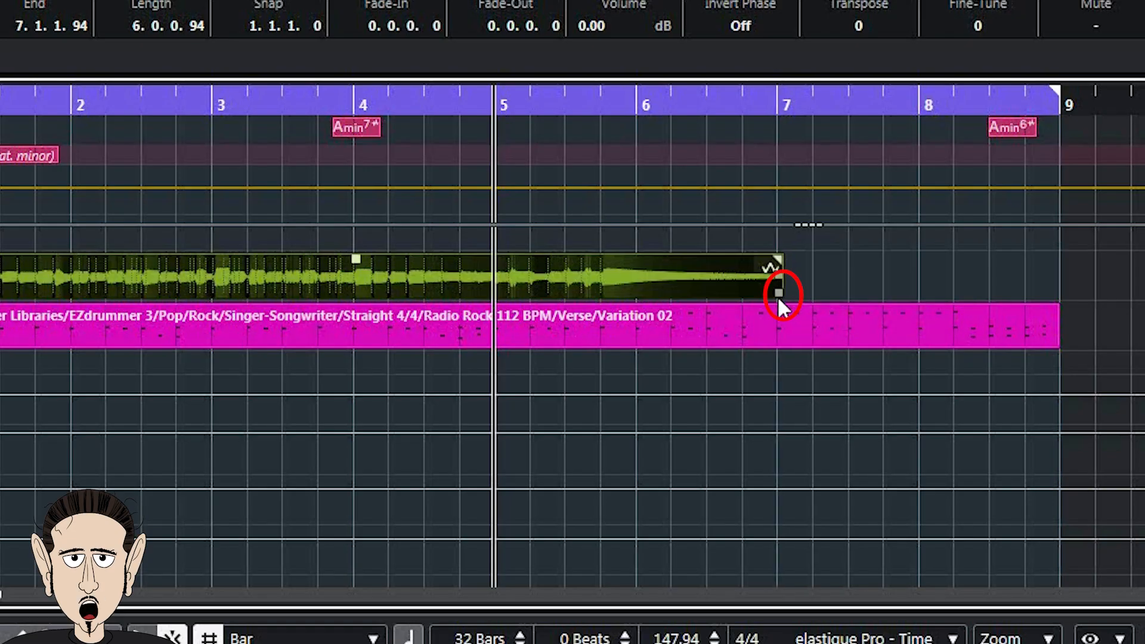
drag(779, 292, 495, 281)
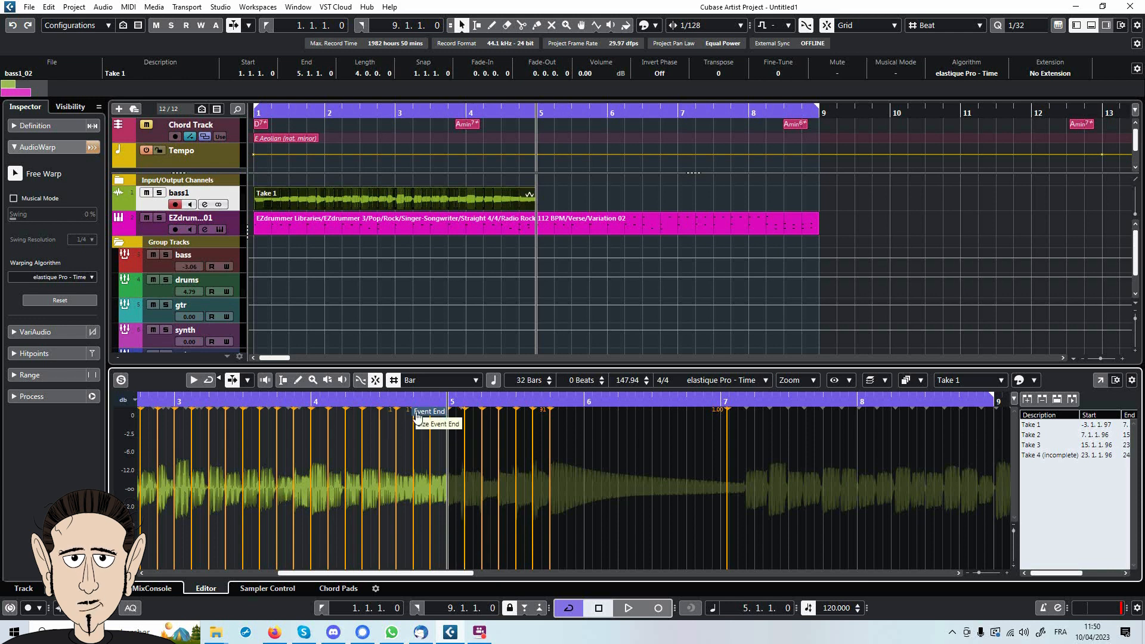
- Try extending the Take 1 event's end to bar 7 in the sample editor and beyond bar 9 in the project
drag(417, 418, 727, 418)
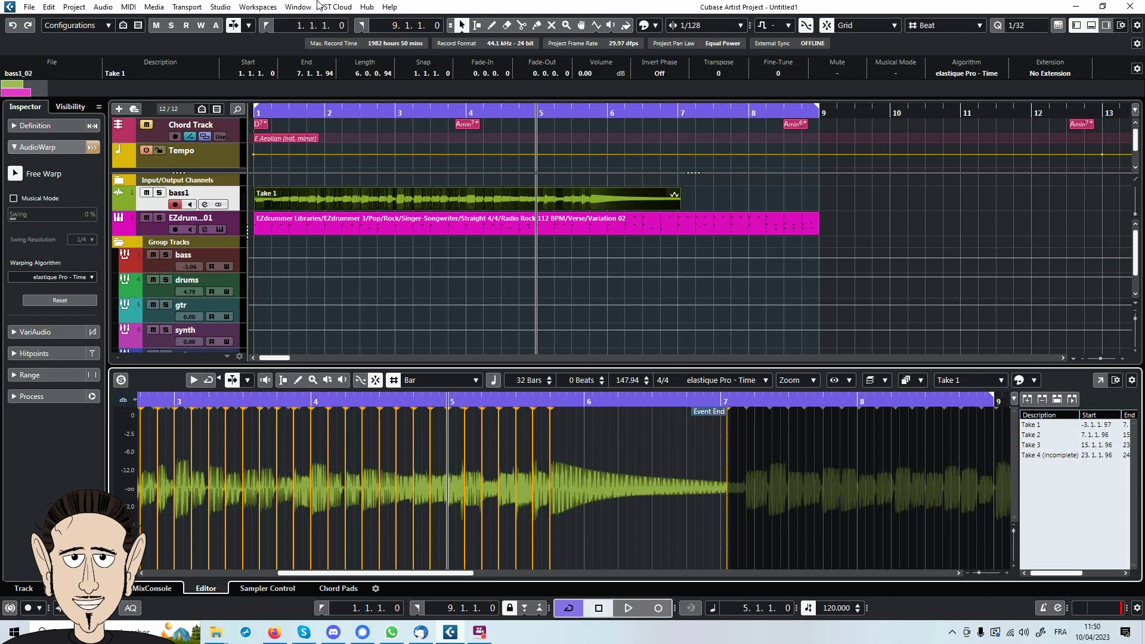
click(28, 23)
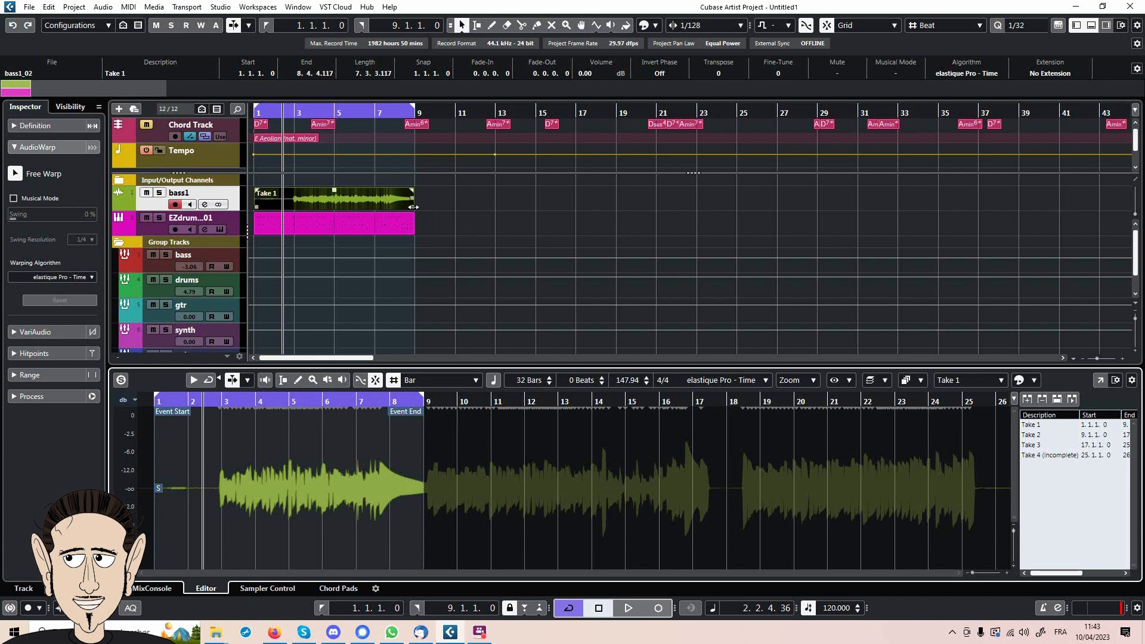
drag(412, 207, 808, 230)
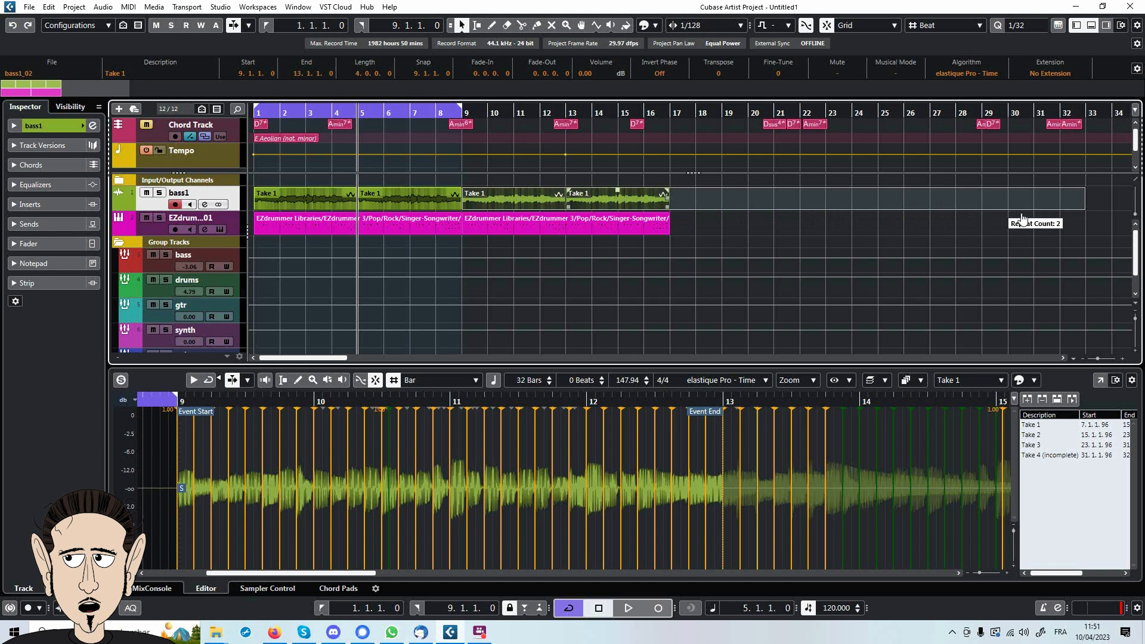
- Try repeating the last Take 1 event two more times after bar 17
drag(1022, 219, 662, 206)
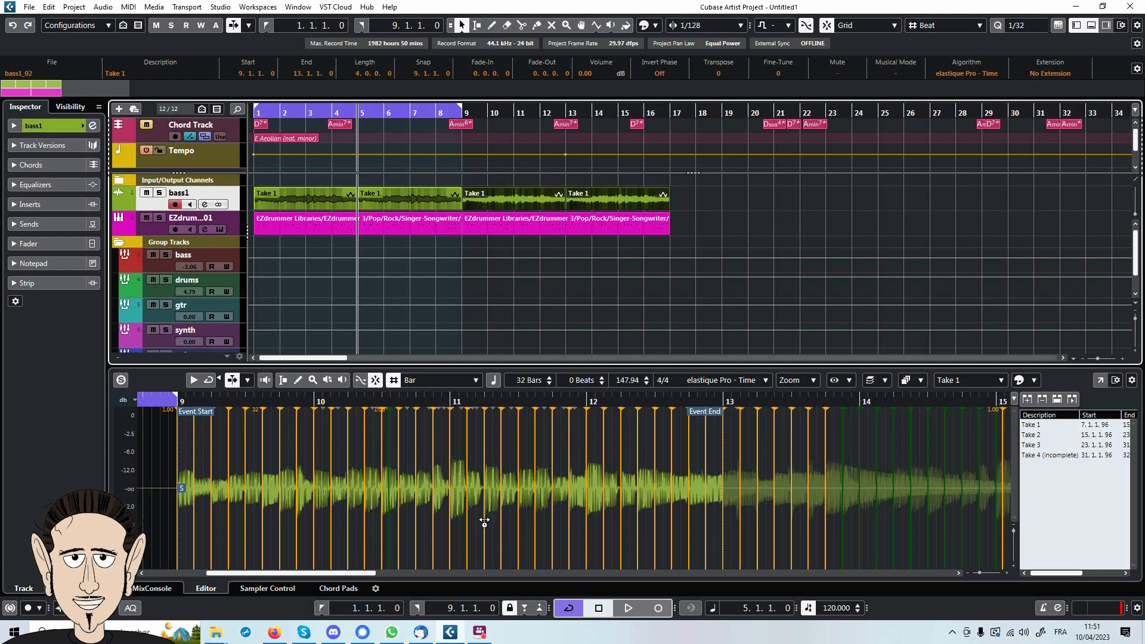
- Play back the repeated bass events with the drums from bar 5, stop, and return the project cursor to bar 1
click(624, 609)
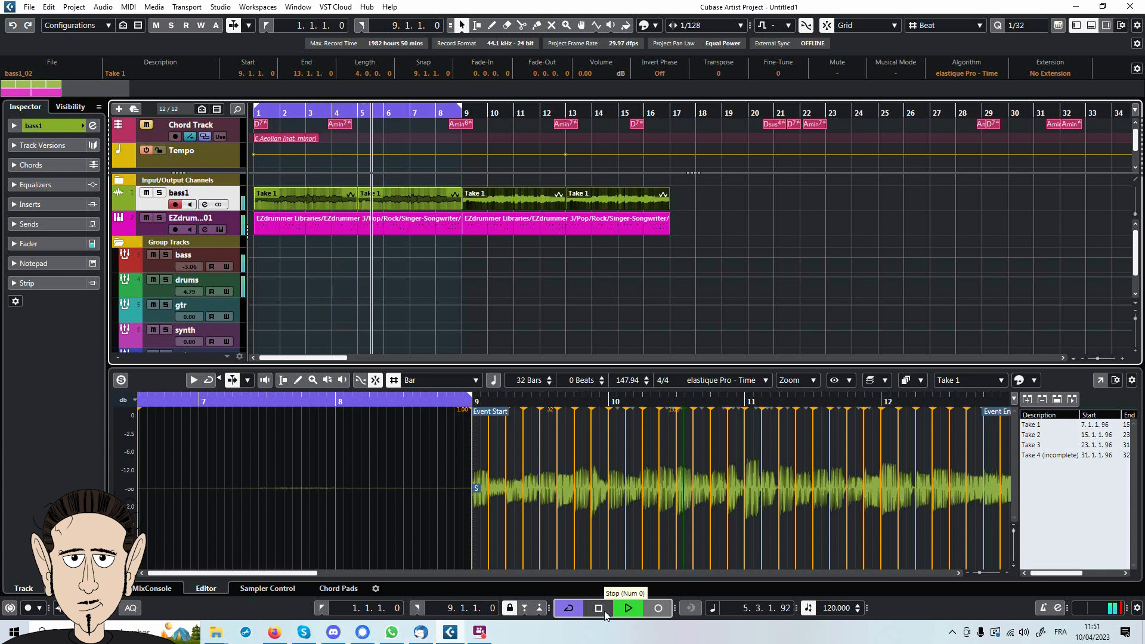
click(600, 608)
click(599, 608)
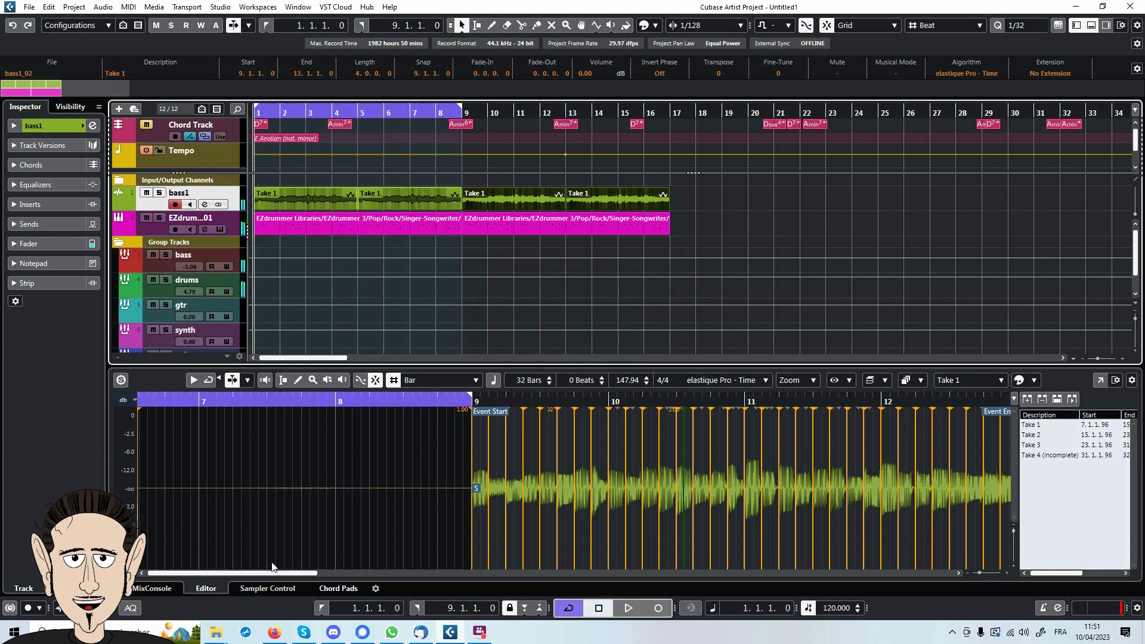
click(118, 588)
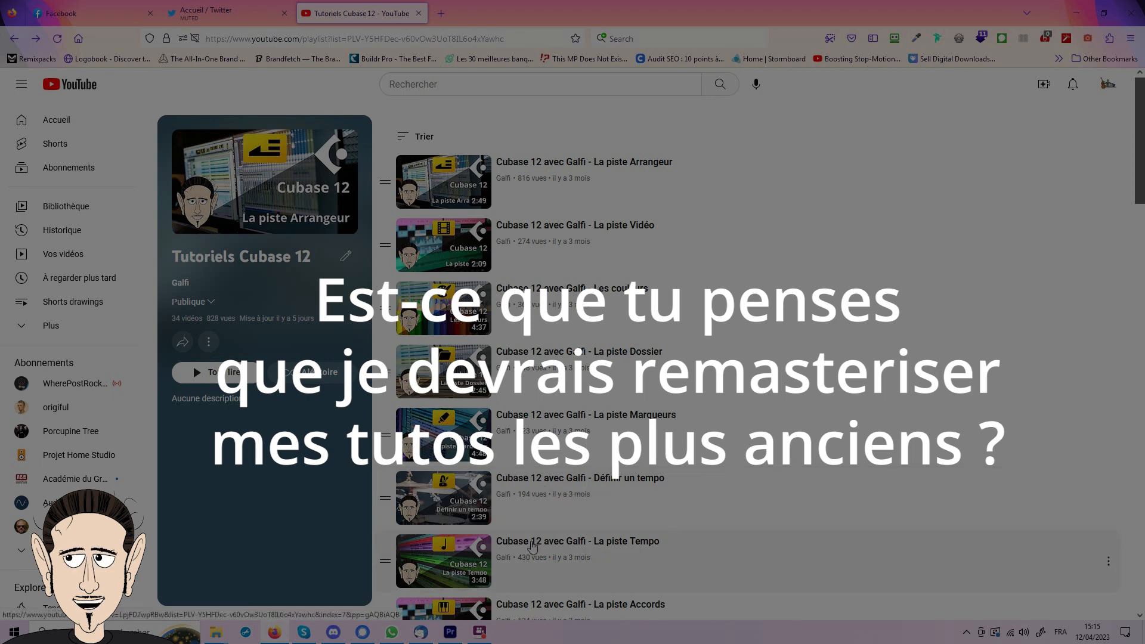
scroll(533, 531, down, 6)
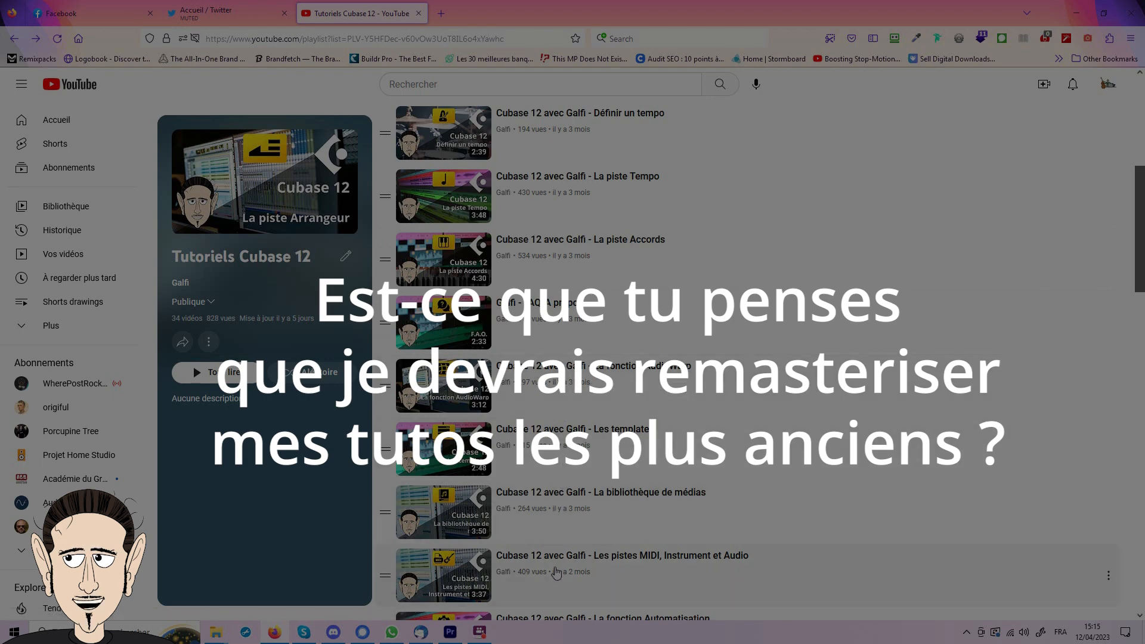
scroll(556, 574, down, 6)
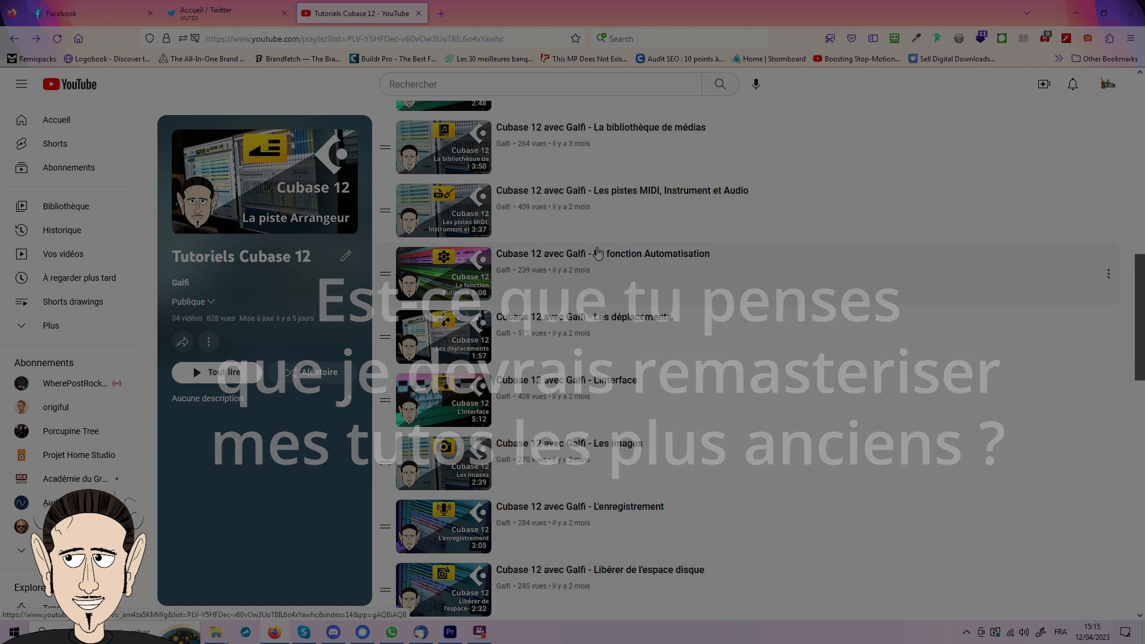
scroll(594, 253, up, 12)
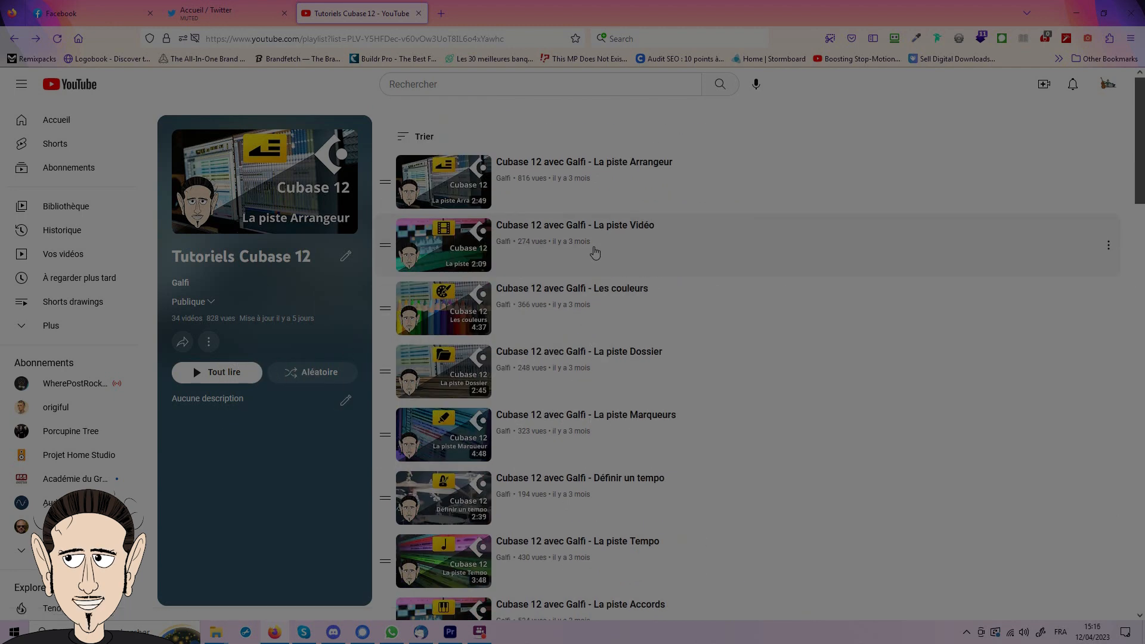